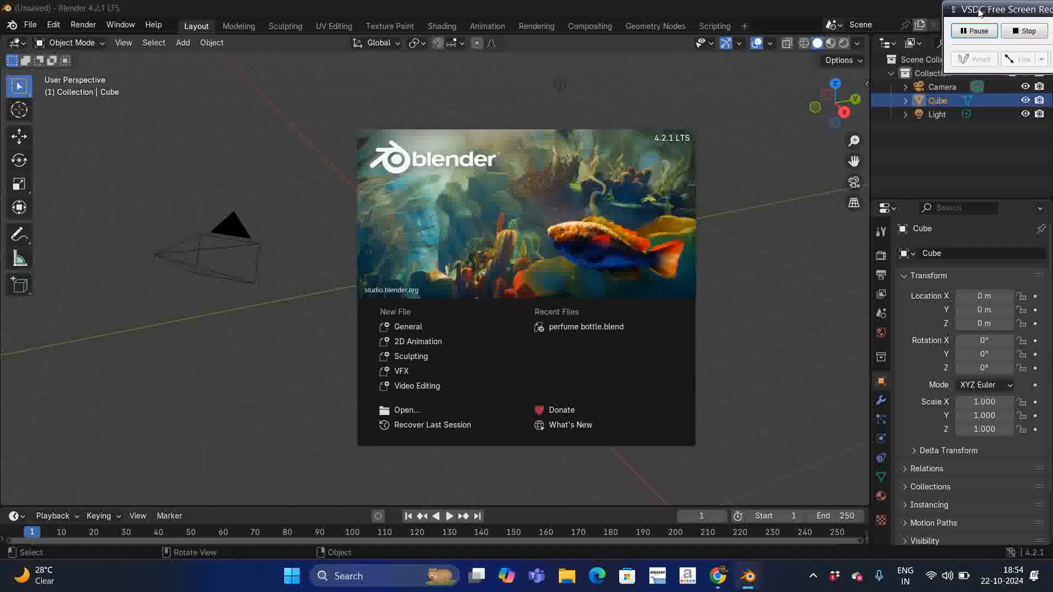
- Switch to Chrome, search the web for "download blender" and open the download page on blender.org
left_click(717, 576)
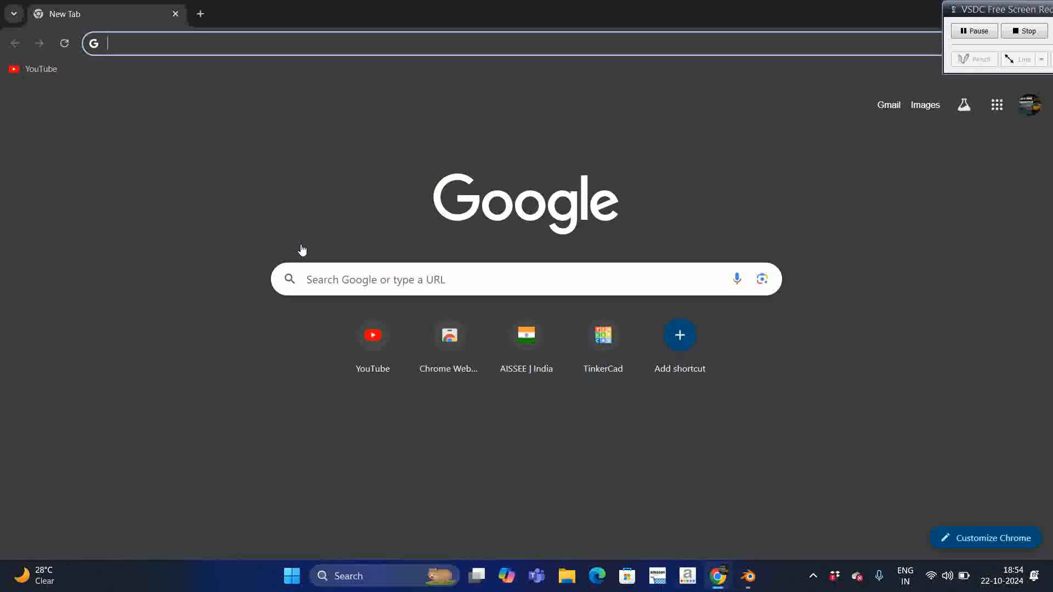
left_click(195, 42)
type("down")
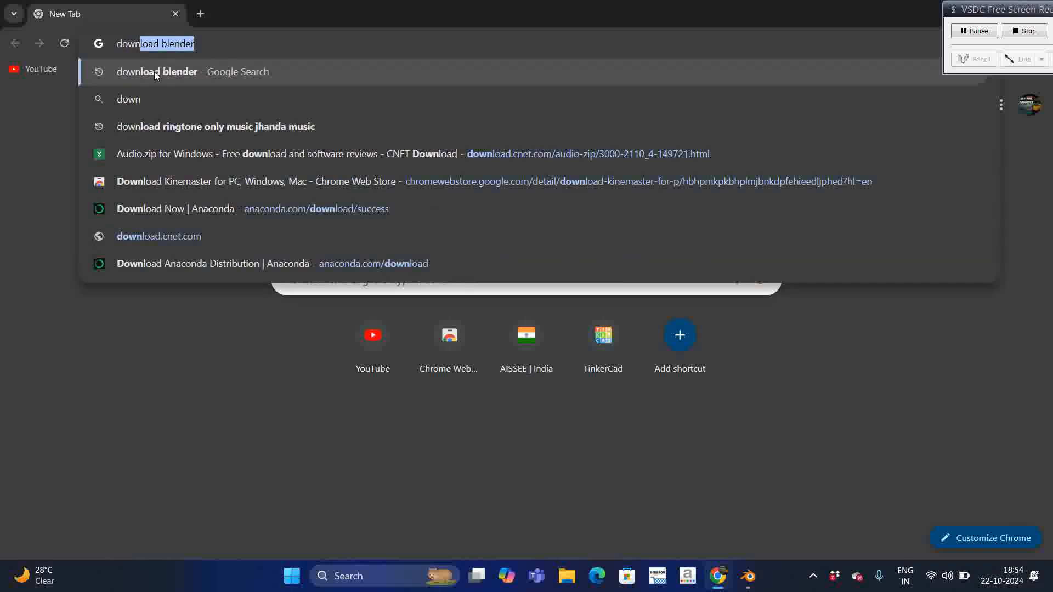
left_click(177, 75)
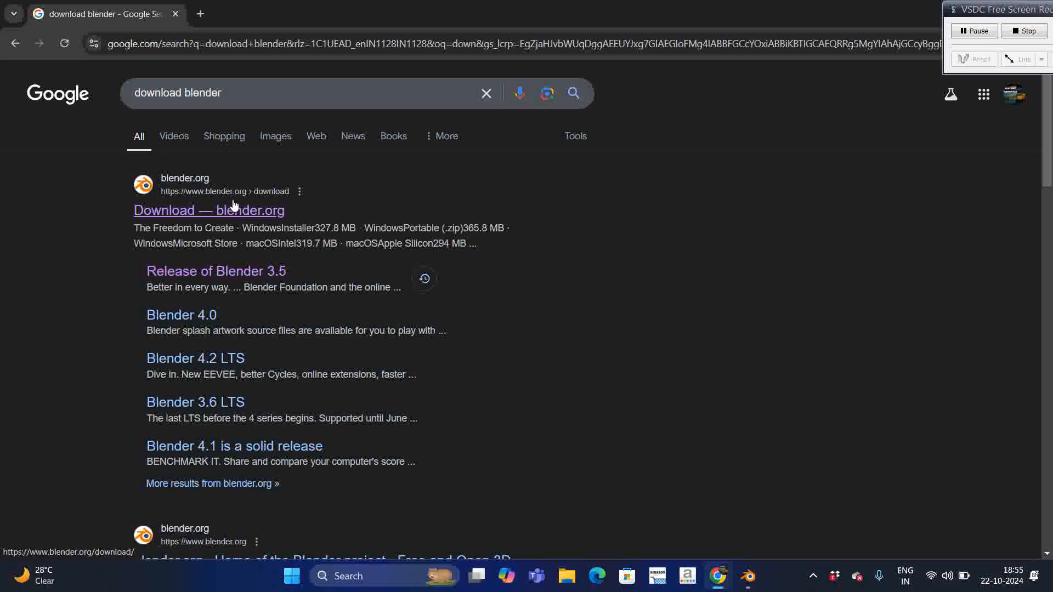
left_click(220, 212)
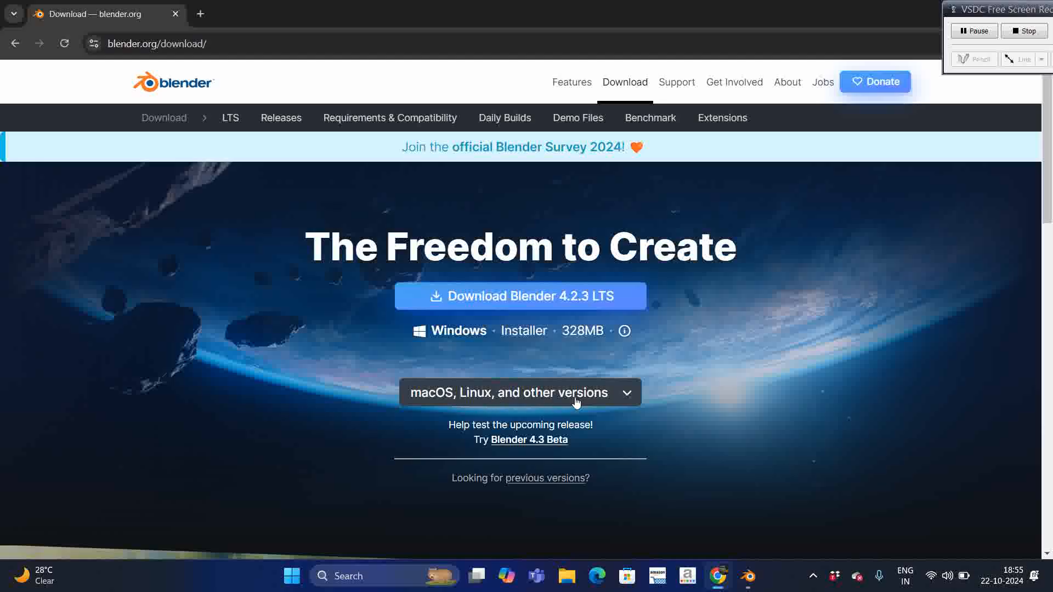
- Start downloading the Blender 4.2.3 Windows Installer from the other versions list, and cancel the download in the browser
left_click(576, 403)
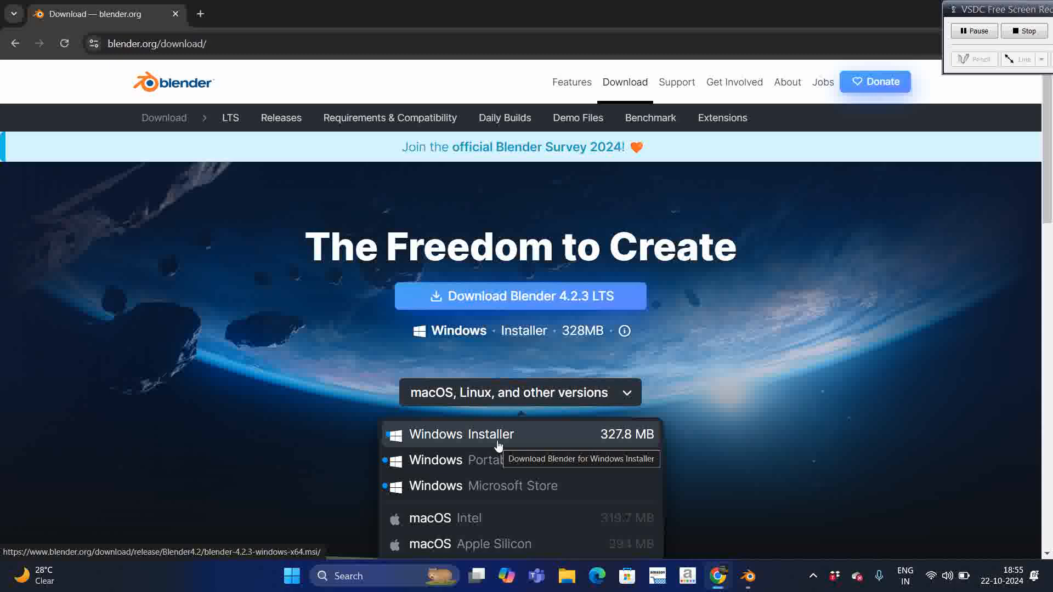
left_click(498, 445)
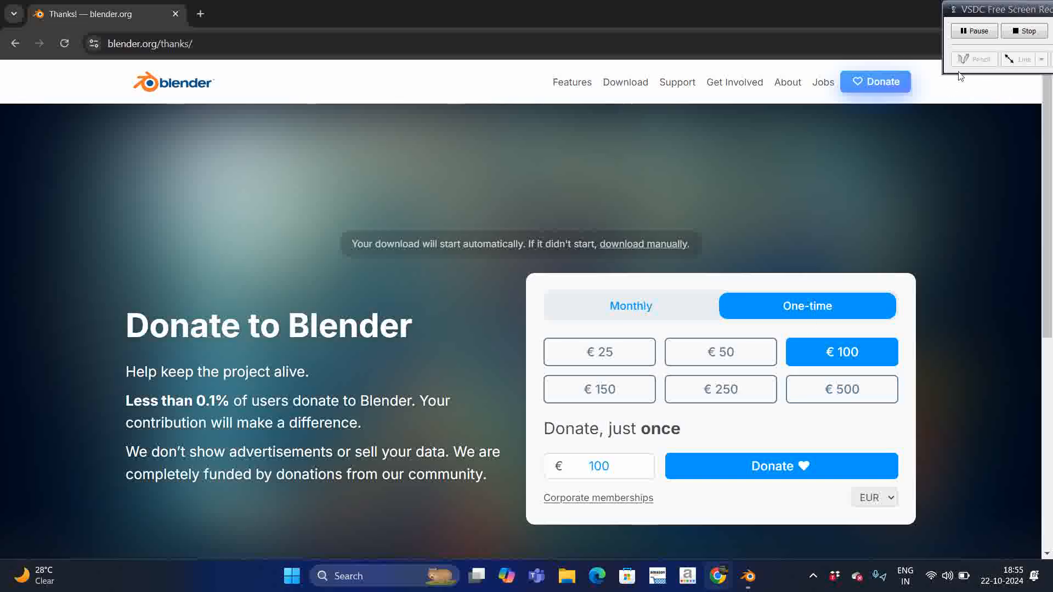
left_click_drag(991, 11, 1035, 77)
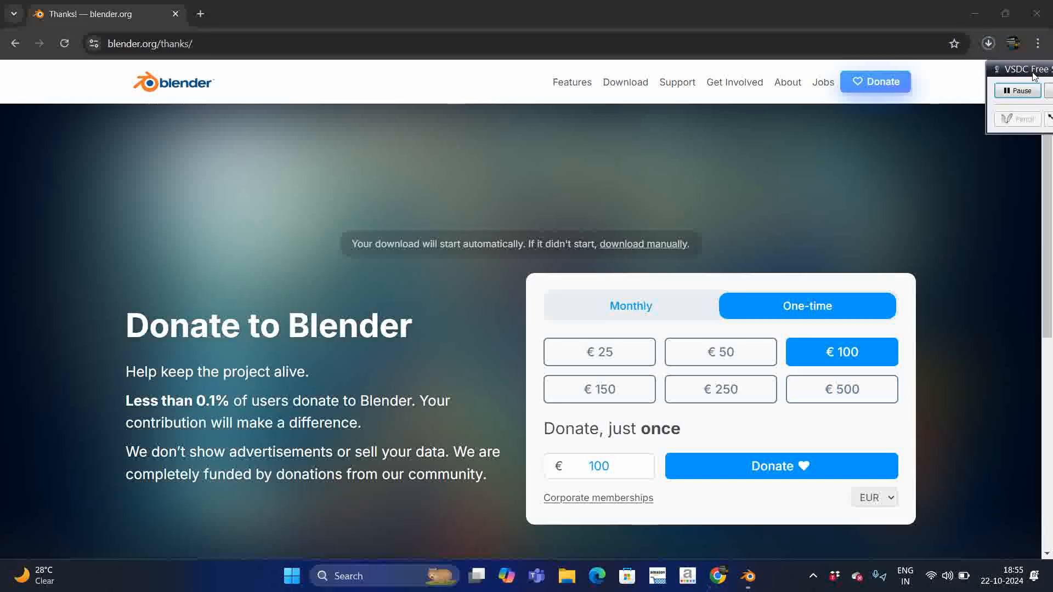
left_click(989, 44)
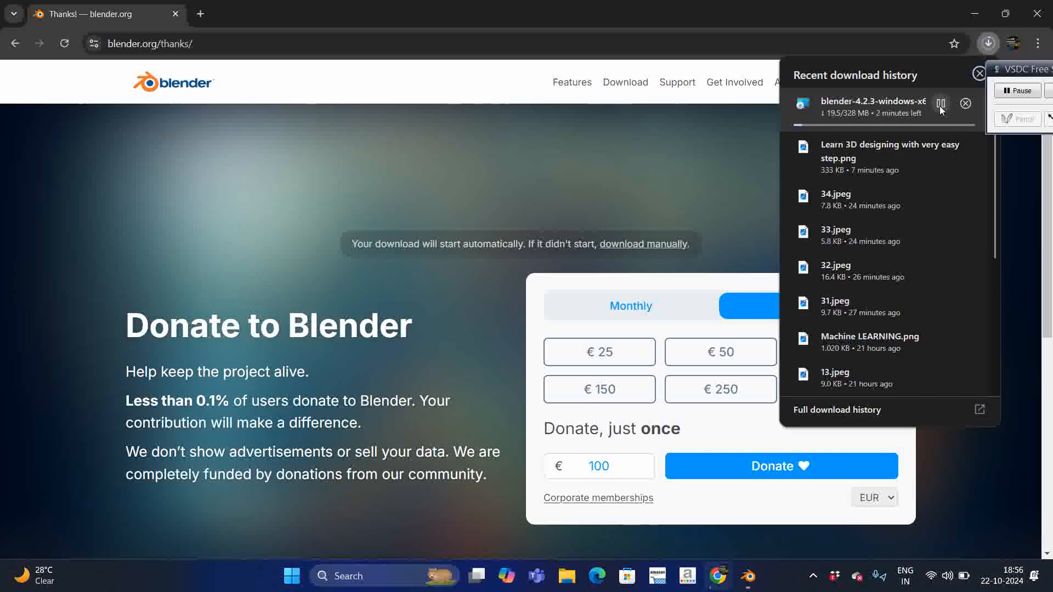
left_click(965, 104)
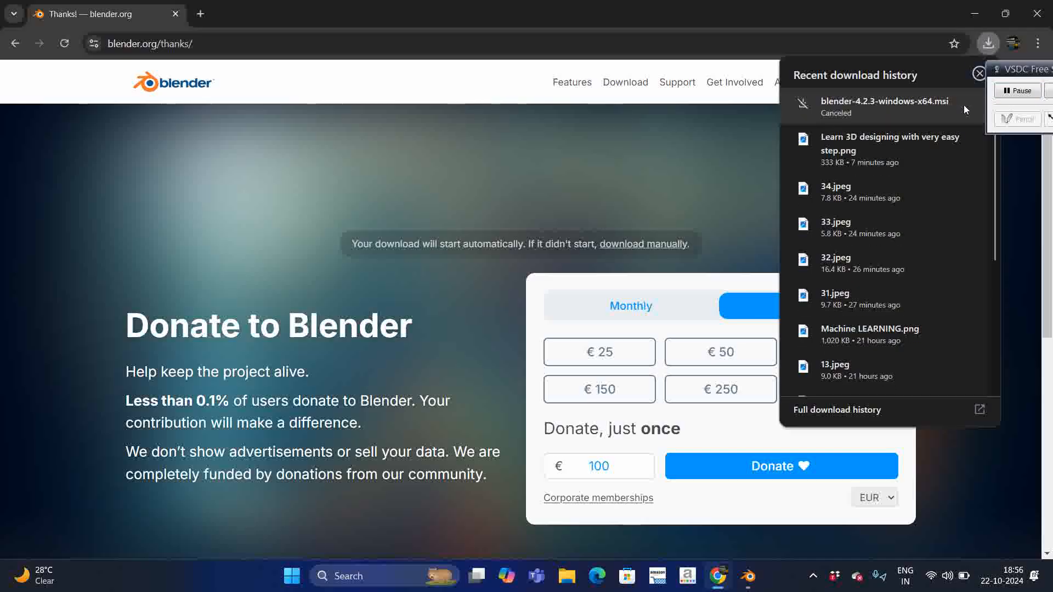
left_click_drag(1015, 71, 972, 11)
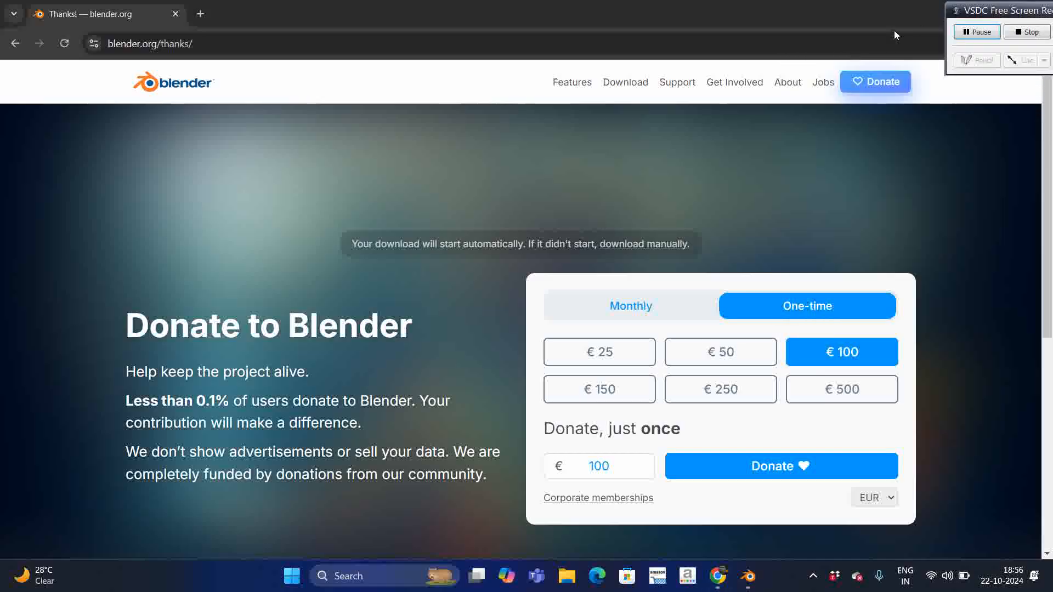
- Switch to Blender and start a new General file
left_click(750, 584)
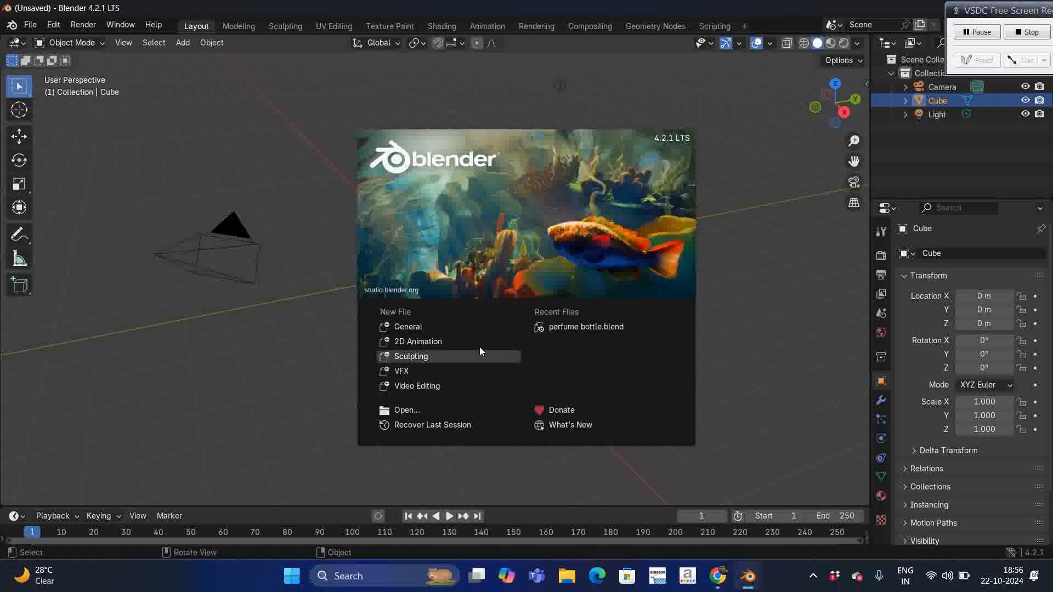
left_click(407, 328)
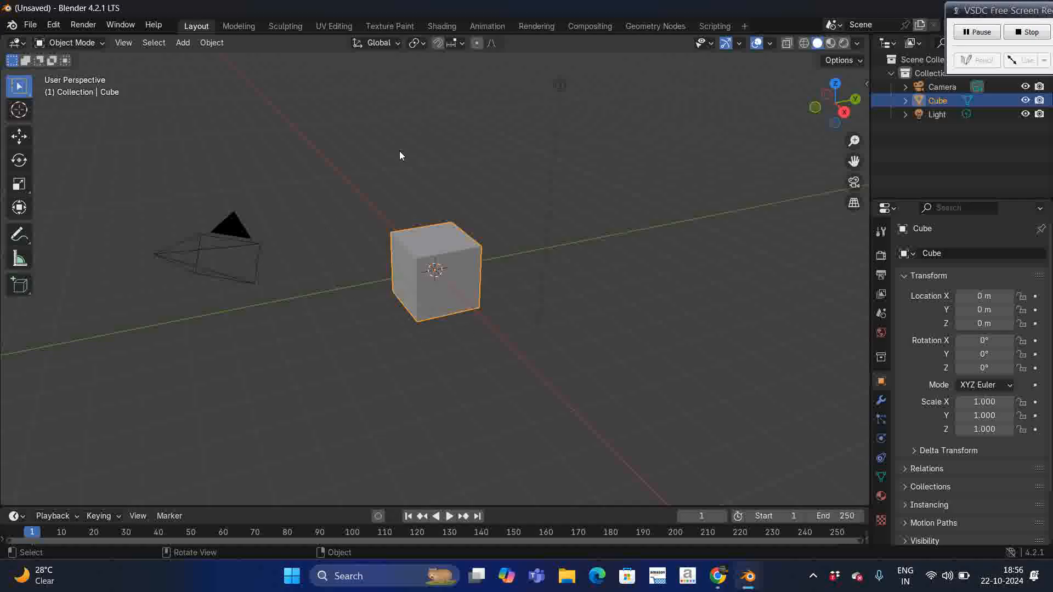
- Select only the default cube and delete it from the scene
left_click(451, 269)
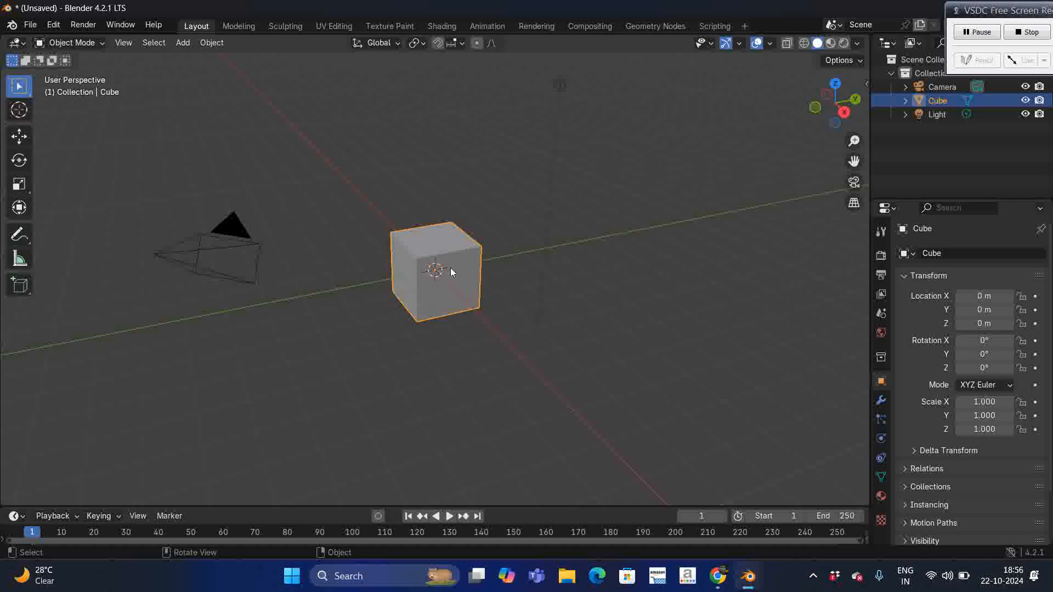
key("a")
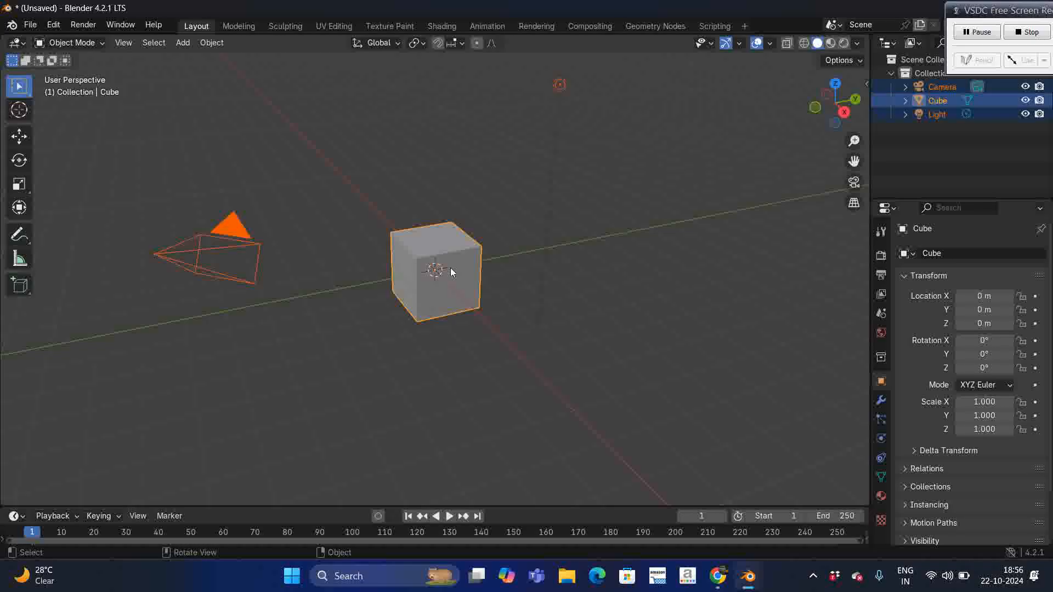
left_click(456, 280)
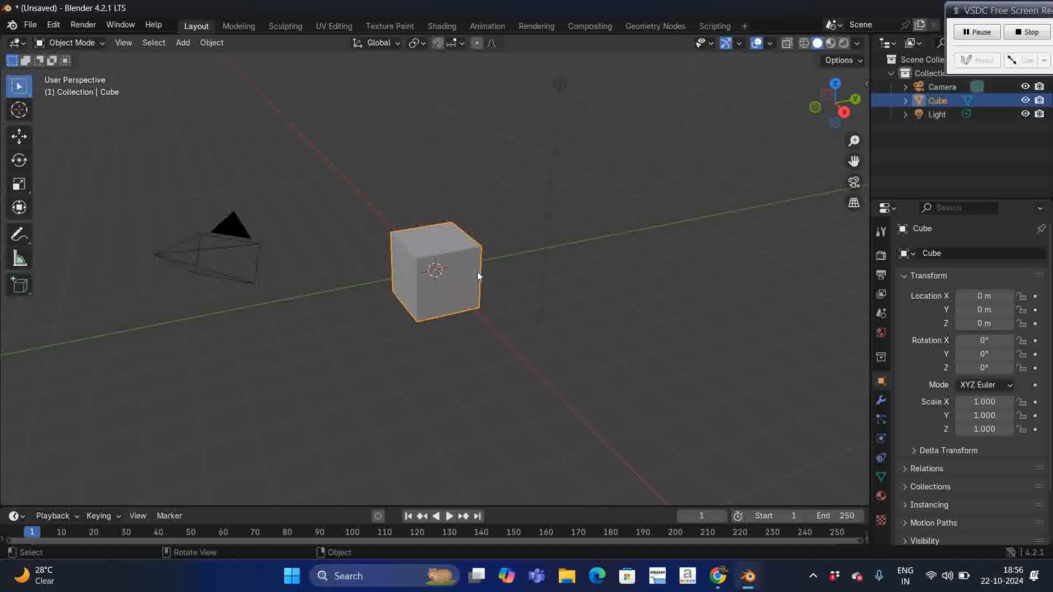
key("Delete")
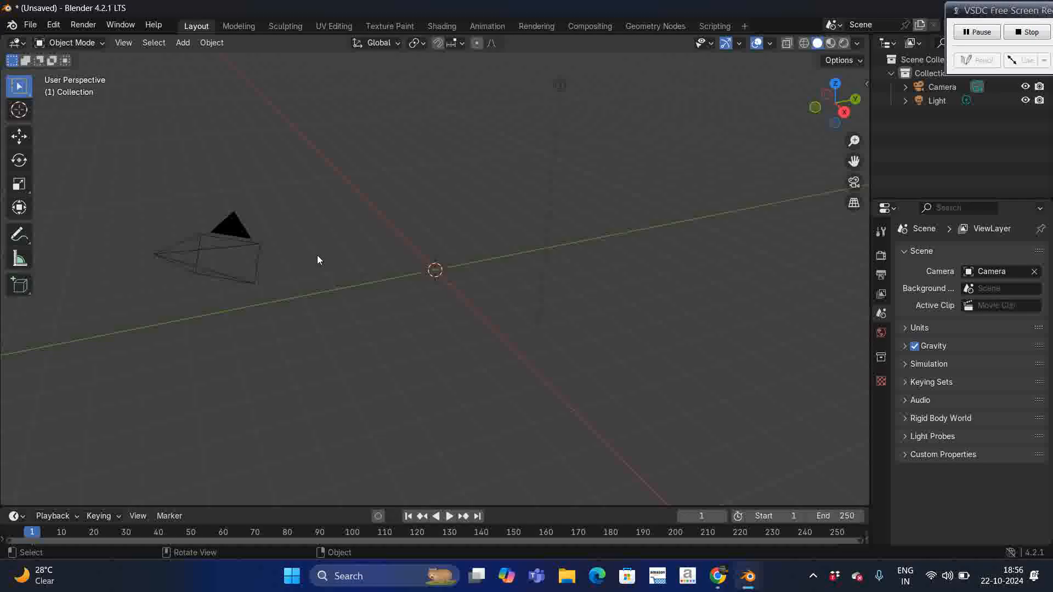
- Select the camera and the light in turn to examine the remaining scene objects from another viewing angle
left_click(202, 262)
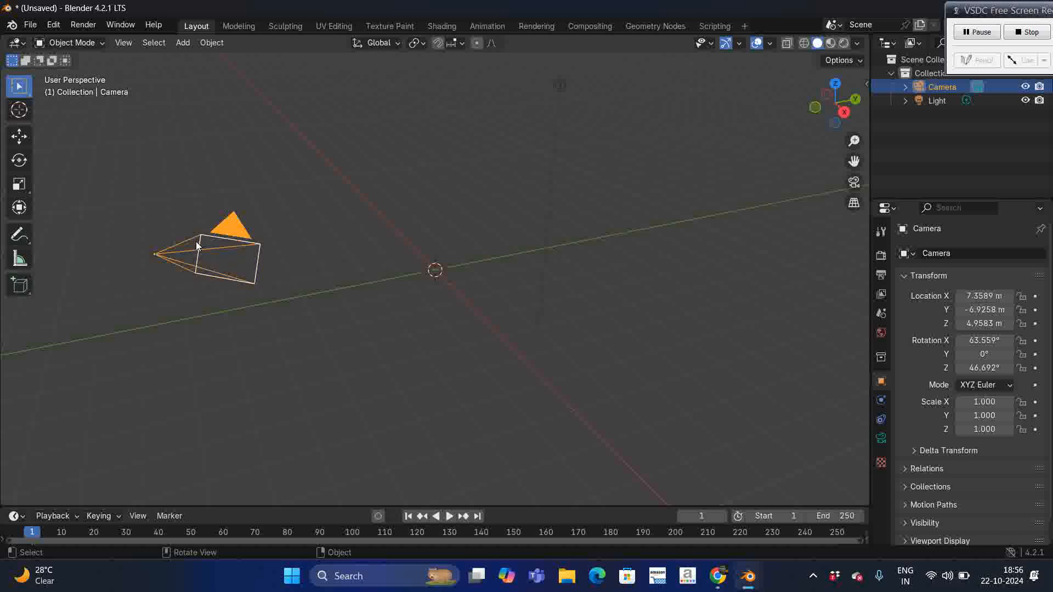
left_click(559, 87)
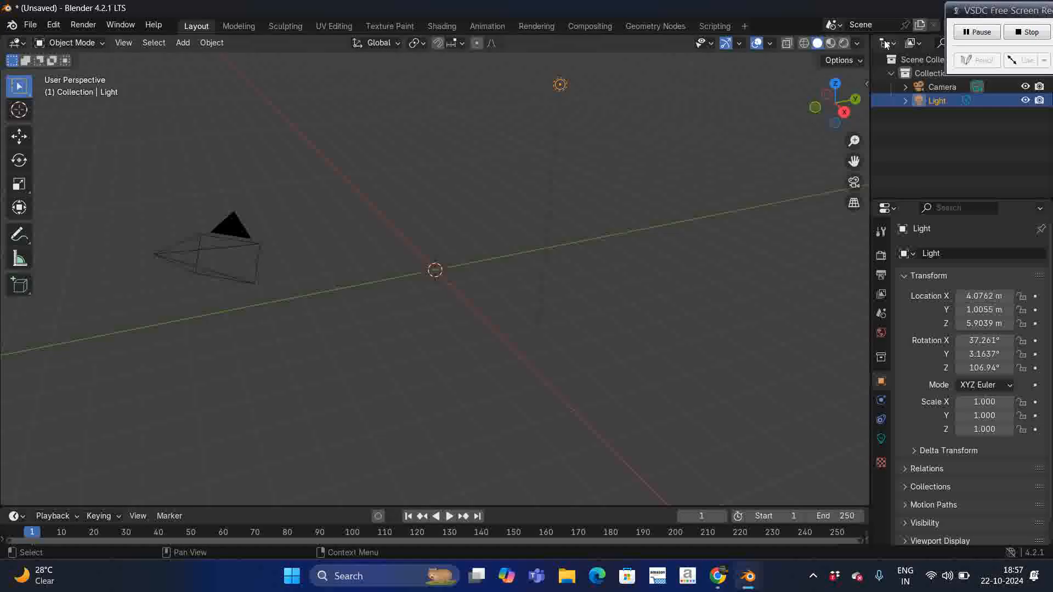
left_click_drag(869, 45, 872, 81)
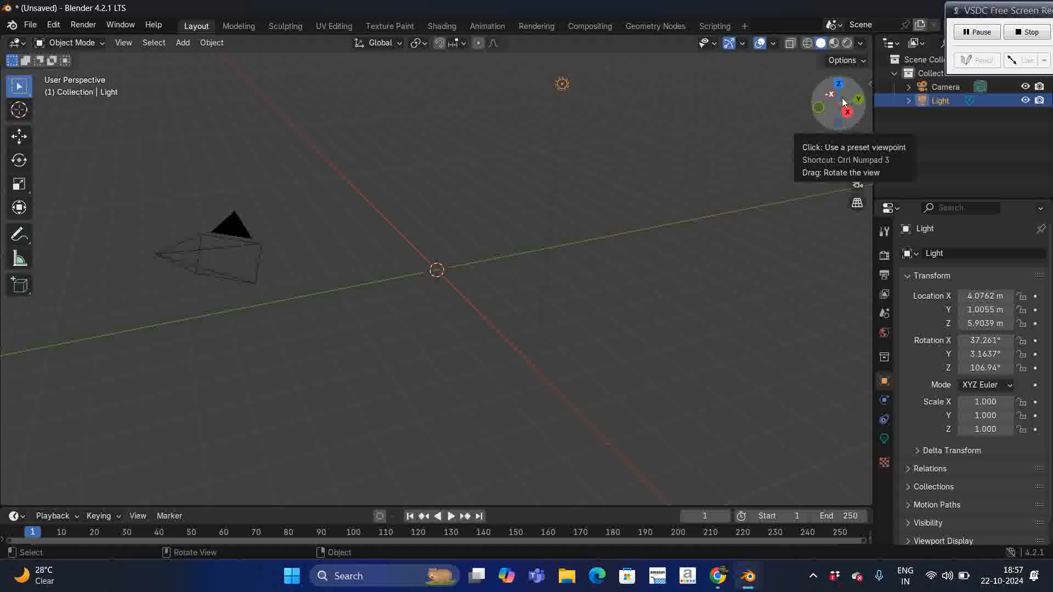
mouse_move(843, 100)
left_mouse_down()
mouse_move(820, 102)
mouse_move(853, 107)
mouse_move(868, 140)
mouse_move(833, 154)
mouse_move(772, 115)
mouse_move(796, 132)
mouse_move(877, 116)
mouse_move(916, 129)
mouse_move(768, 94)
mouse_move(776, 70)
mouse_move(801, 99)
mouse_move(837, 69)
mouse_move(843, 110)
mouse_move(800, 135)
mouse_move(856, 122)
mouse_move(881, 101)
mouse_move(949, 96)
mouse_move(790, 134)
mouse_move(778, 120)
mouse_move(785, 132)
mouse_move(843, 121)
left_mouse_up()
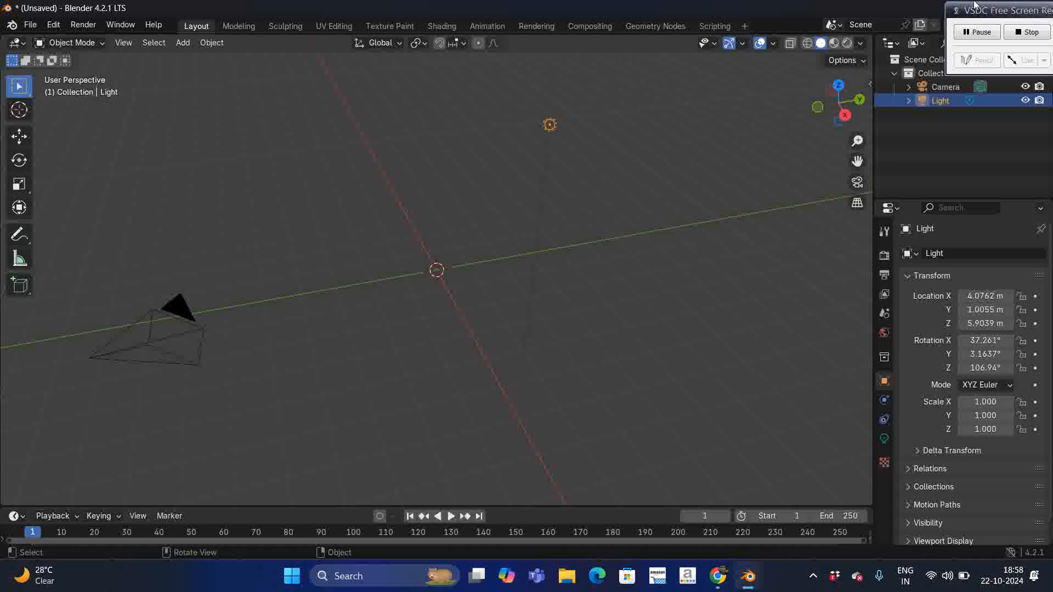
mouse_move(999, 11)
left_mouse_down()
mouse_move(955, 20)
mouse_move(1004, 11)
left_mouse_up()
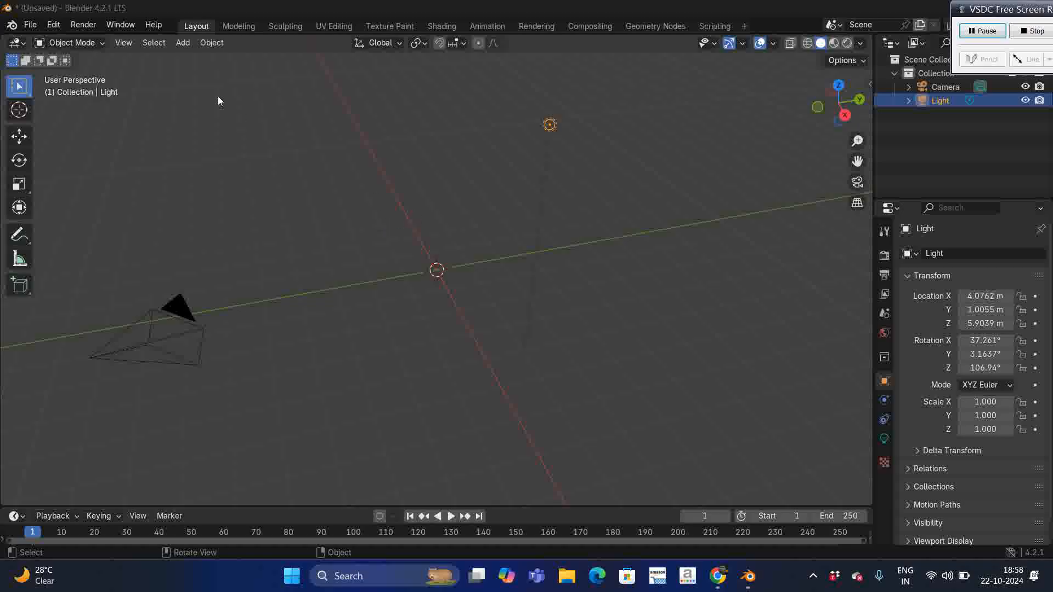
- Add a cube mesh at the scene centre, and delete it again
left_click(182, 42)
mouse_move(193, 60)
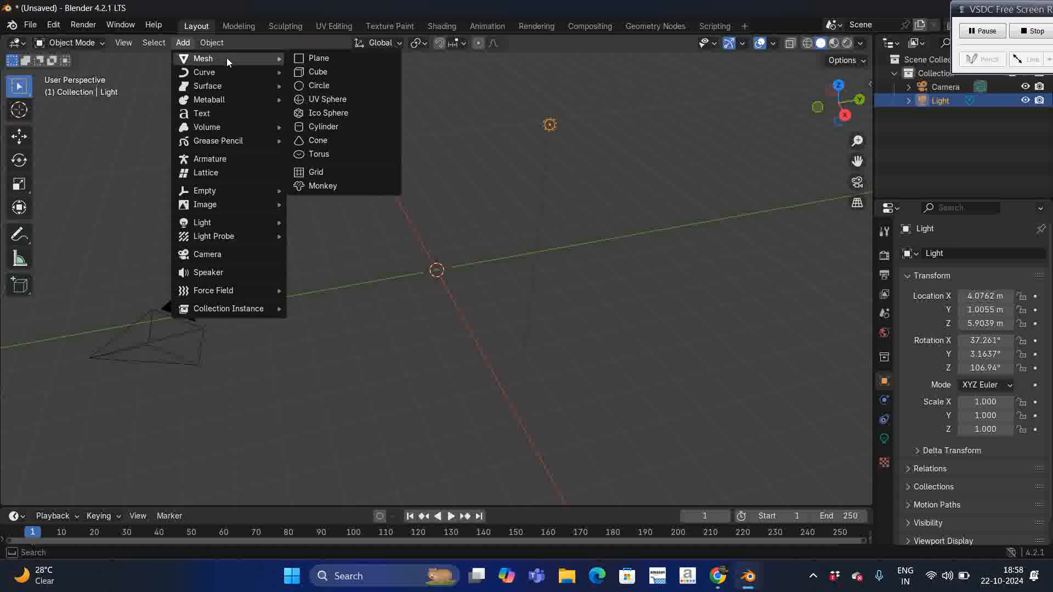
left_click(320, 74)
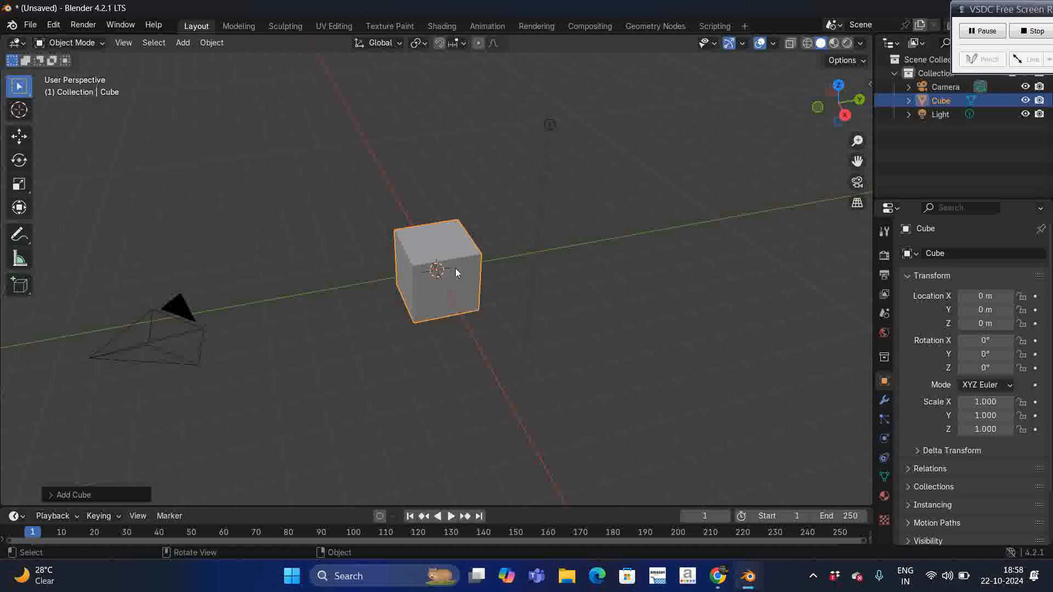
key("Delete")
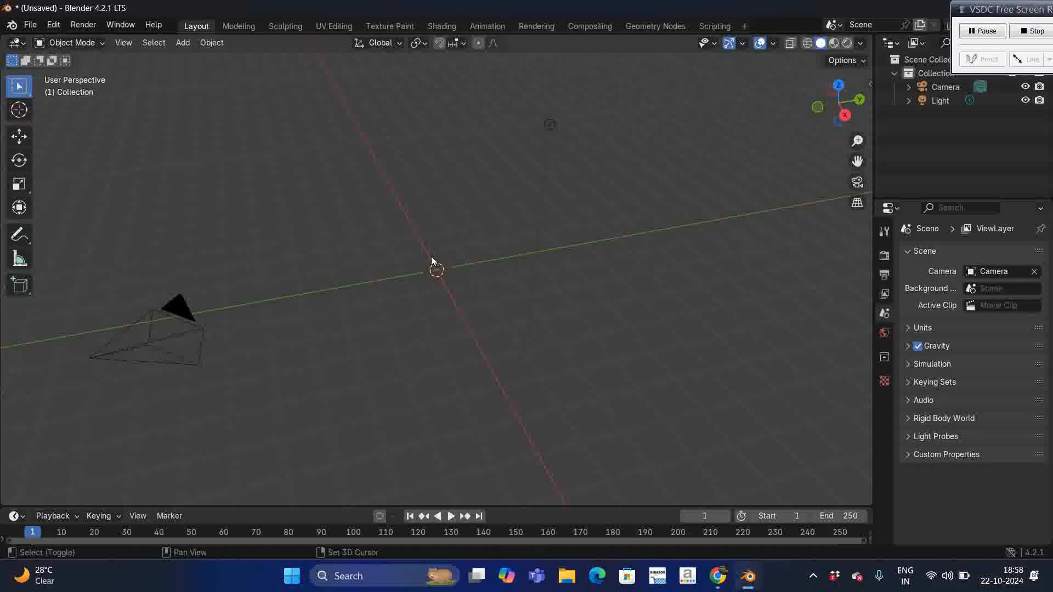
- Add a new cube mesh to the empty scene centre
key("shift+a")
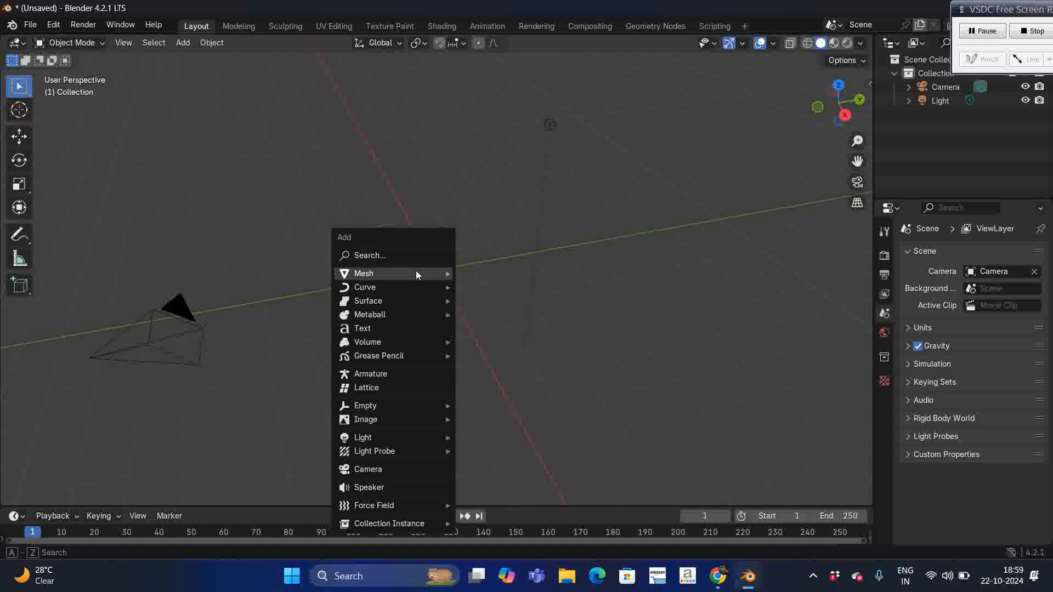
mouse_move(409, 275)
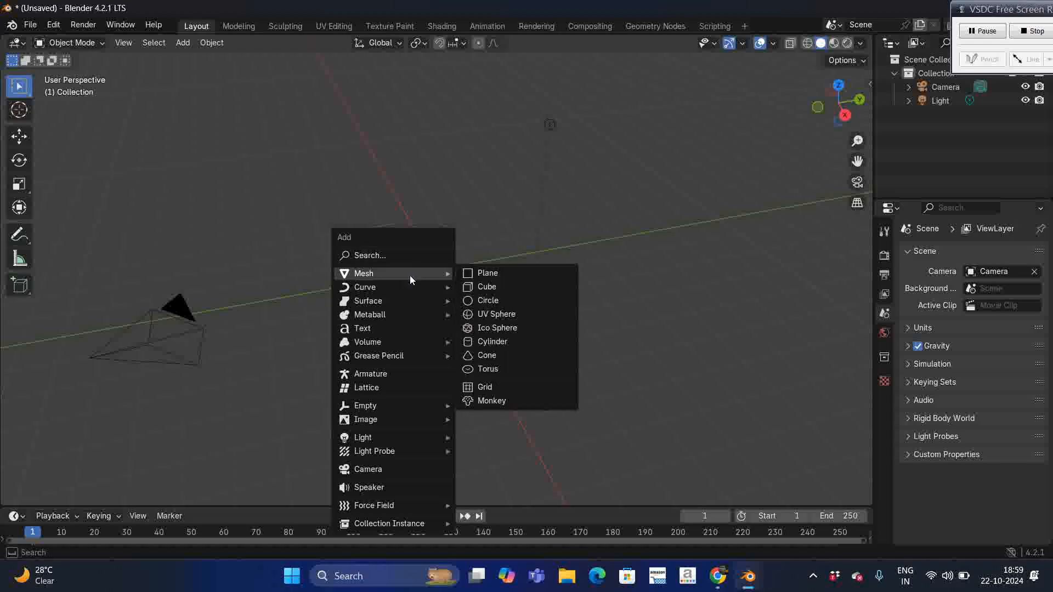
left_click(486, 288)
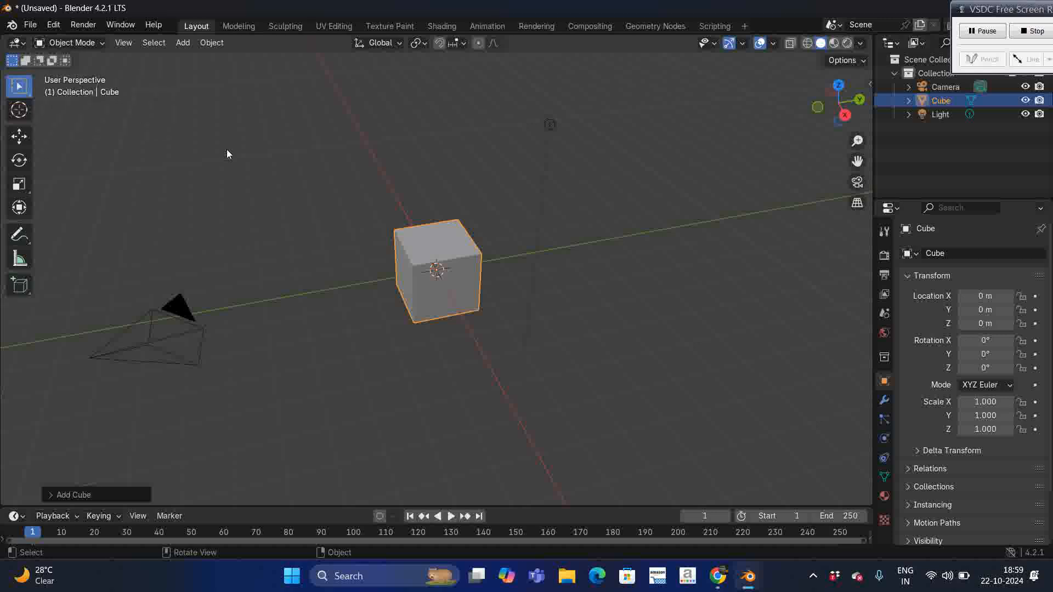
- Box-select the area around the cube and light, box-select around the cube alone, and clear the selection
left_click_drag(291, 166, 630, 366)
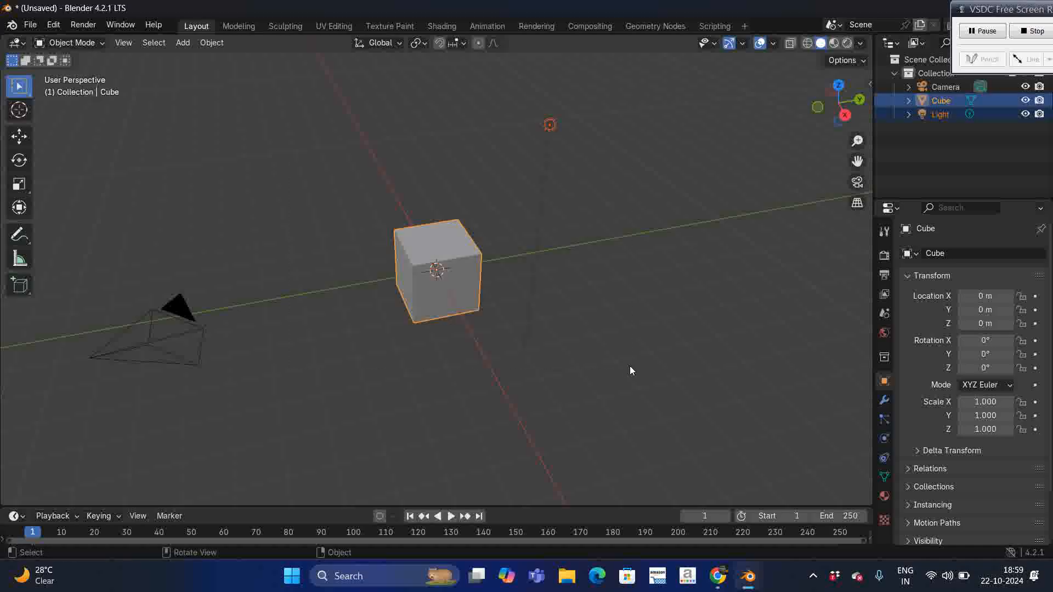
left_click_drag(361, 185, 495, 333)
left_click(567, 309)
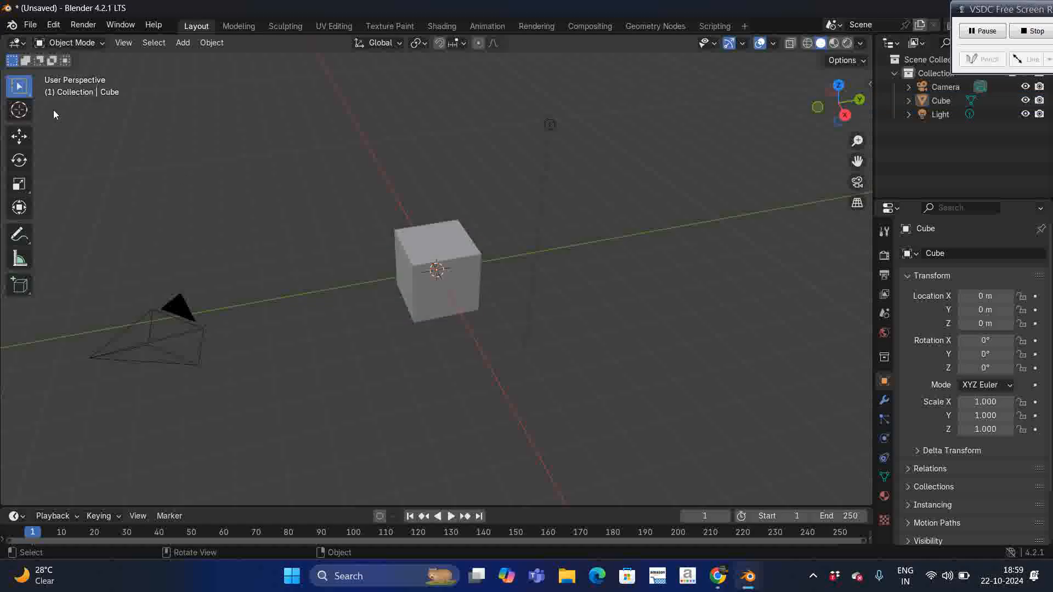
- Use the Cursor tool to place the 3D cursor at several spots in the viewport, ending on the cube near the scene centre
left_click(19, 111)
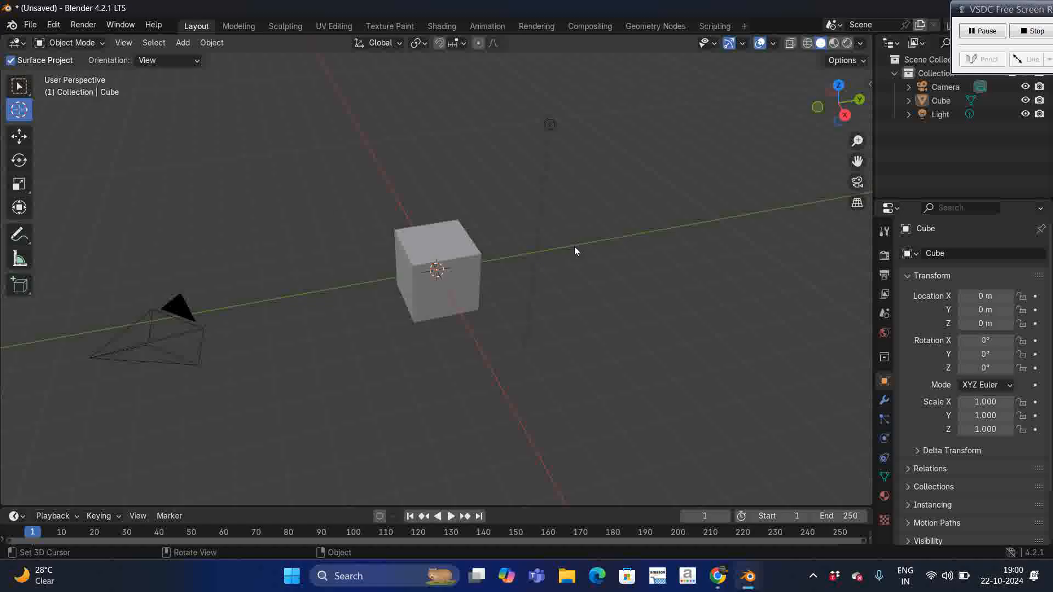
left_click(608, 248)
left_click(359, 145)
left_click(274, 293)
left_click(511, 405)
left_click(611, 242)
left_click_drag(383, 173, 438, 271)
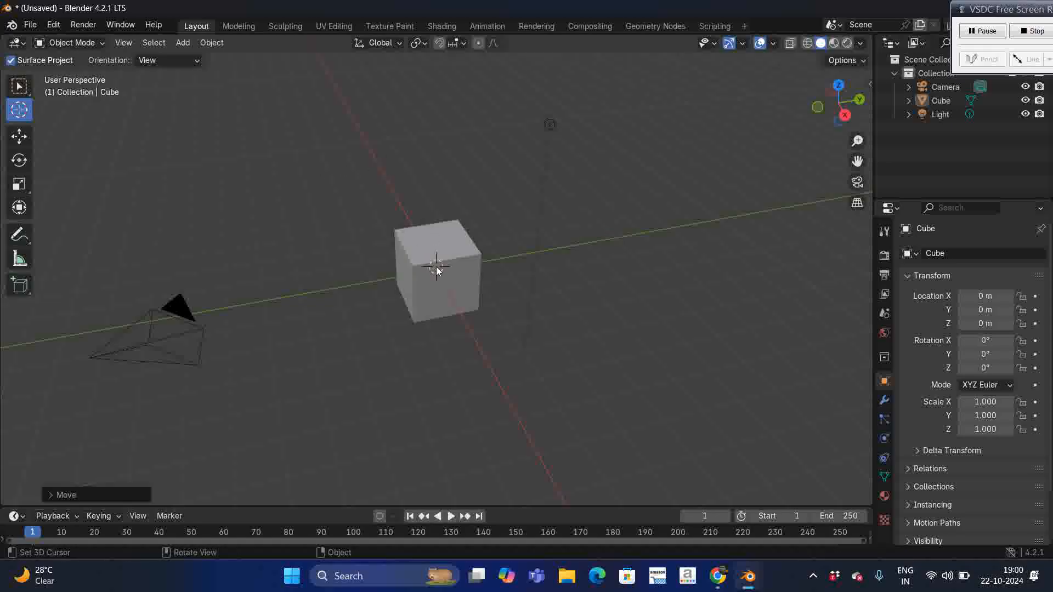
- Return to the box selection tool, select the cube and delete it
left_click(19, 82)
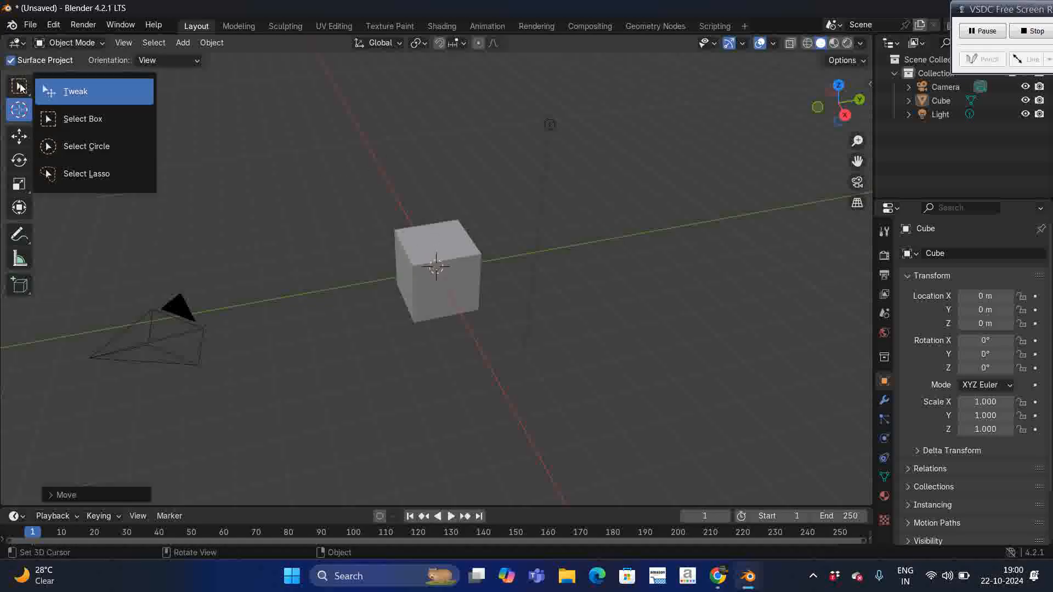
left_click(19, 86)
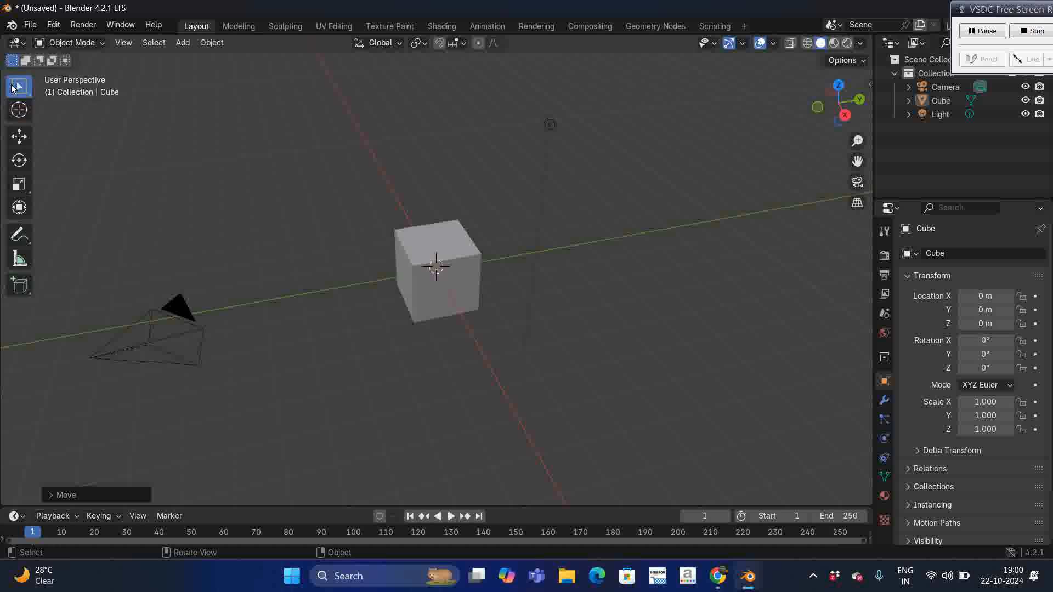
left_click(463, 277)
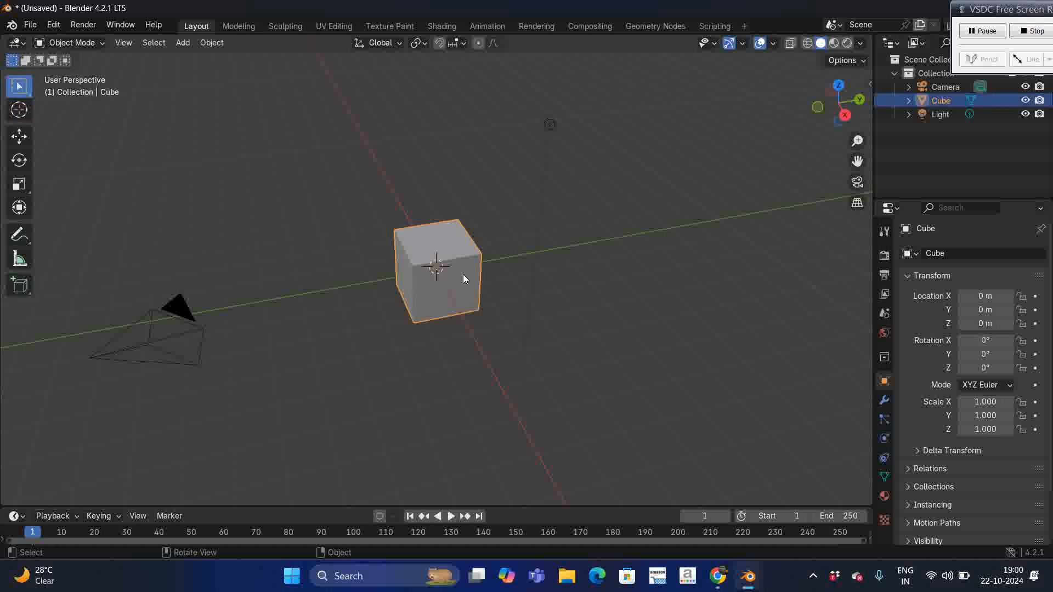
key("Delete")
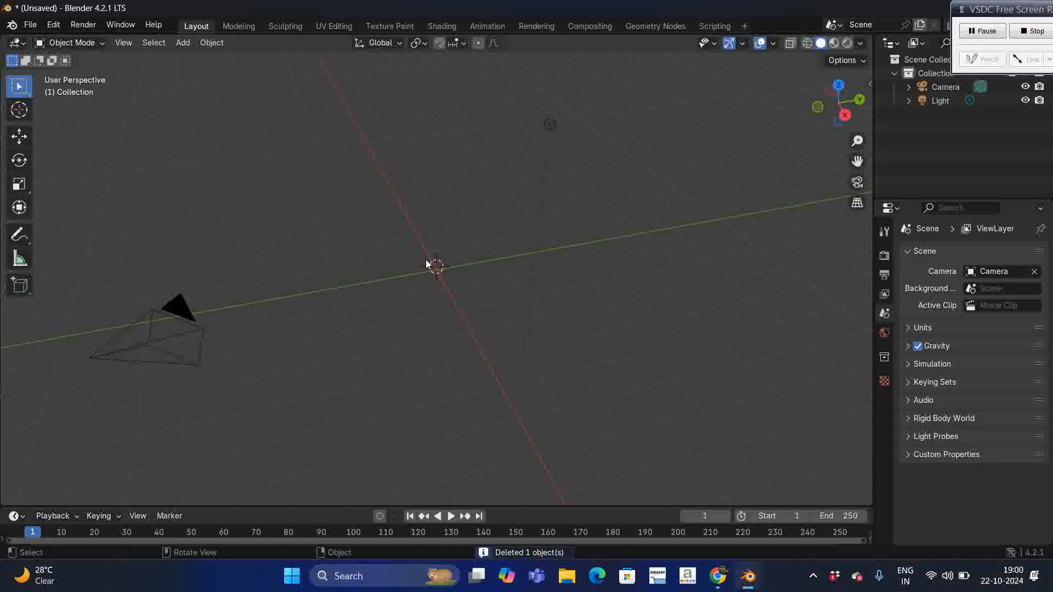
- Place the 3D cursor with the Cursor tool at the far positive end of the green Y axis and add a cube mesh there
left_click(16, 117)
left_click(704, 226)
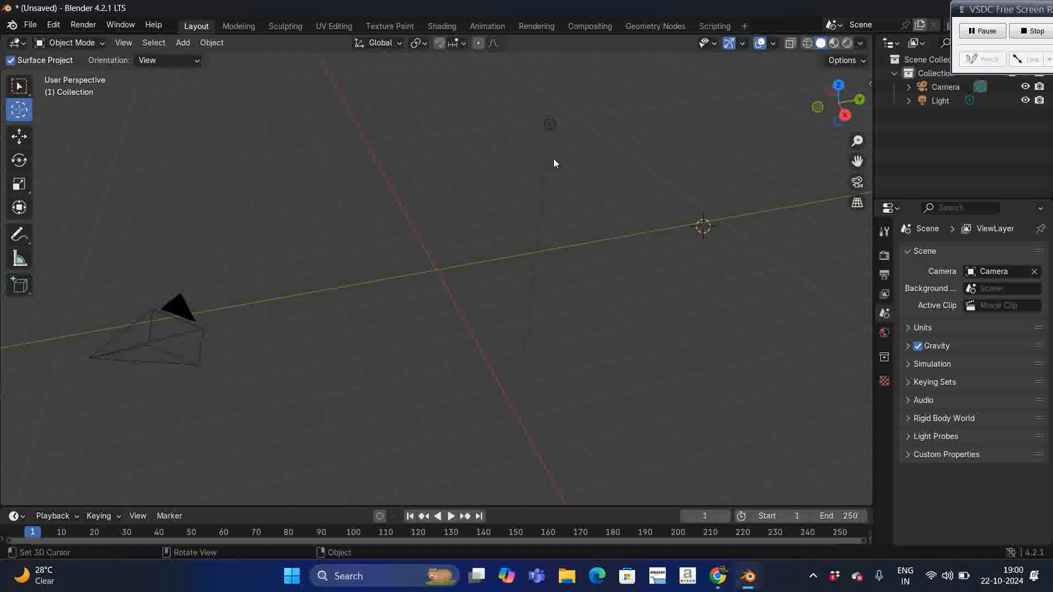
key("shift+a")
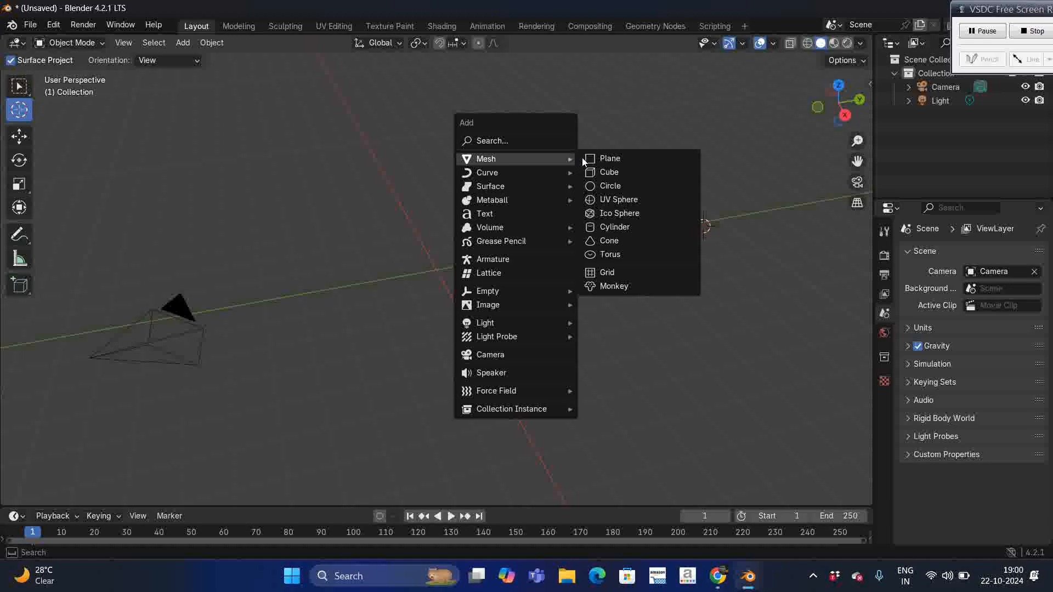
left_click(611, 173)
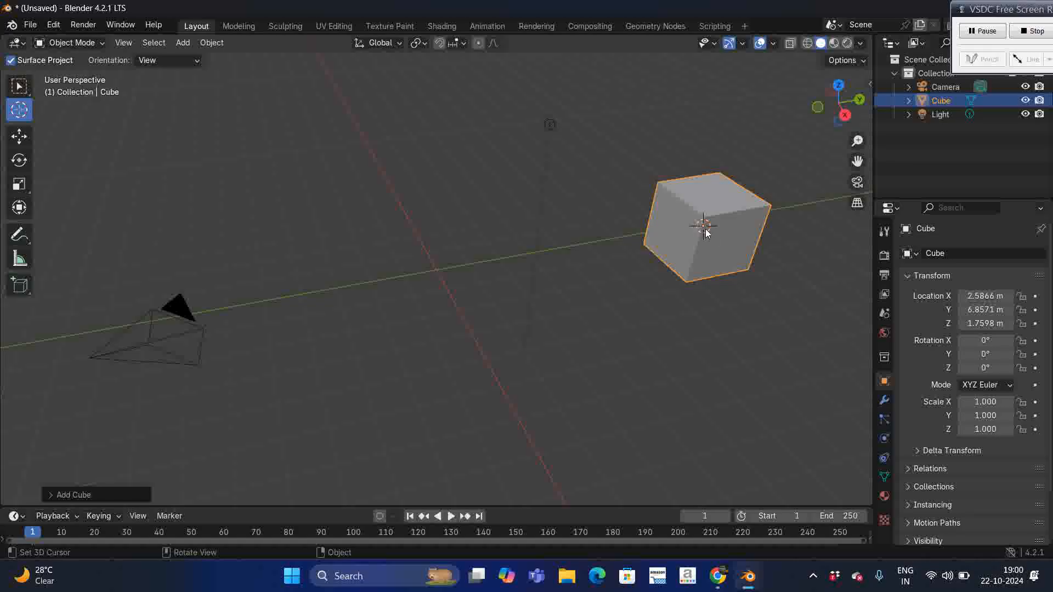
- Add a cylinder mesh inside the new cube and shift it freehand to about X 2.63, Y 7.06, Z 1.78 m
key("shift+a")
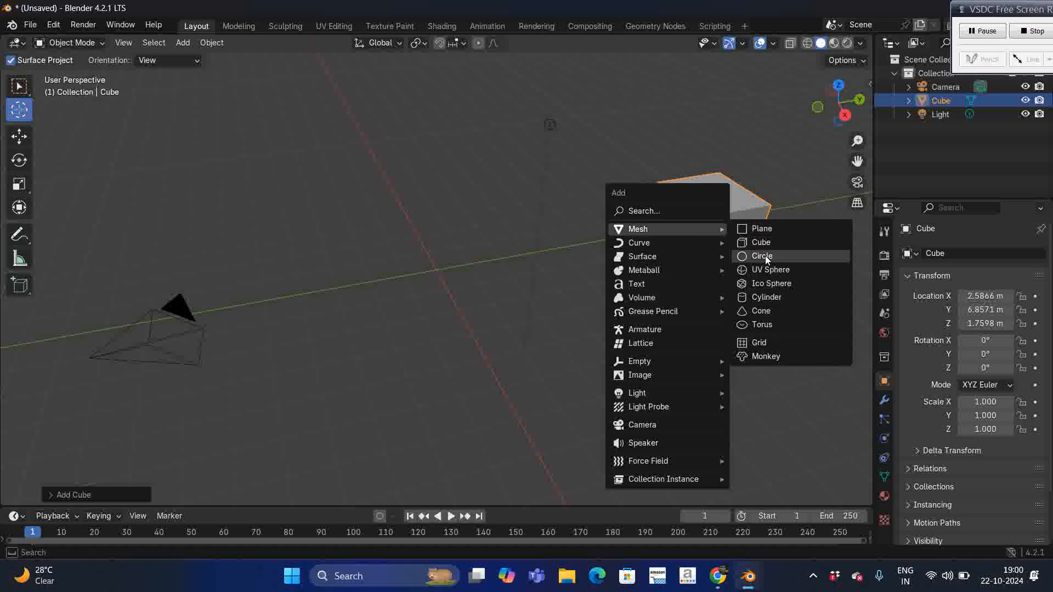
left_click(764, 299)
left_click_drag(660, 212, 585, 205)
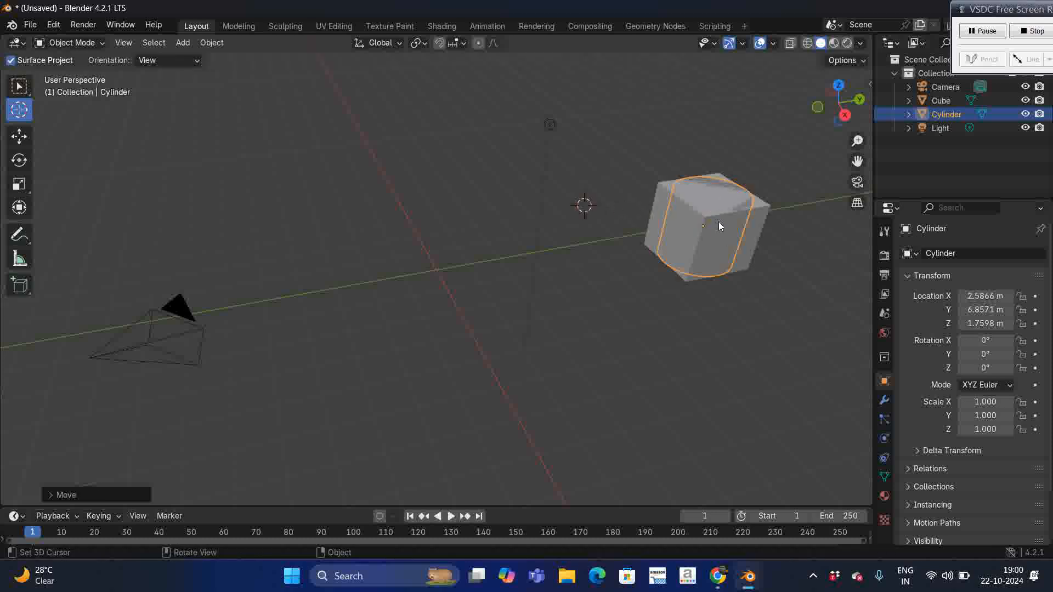
key("g")
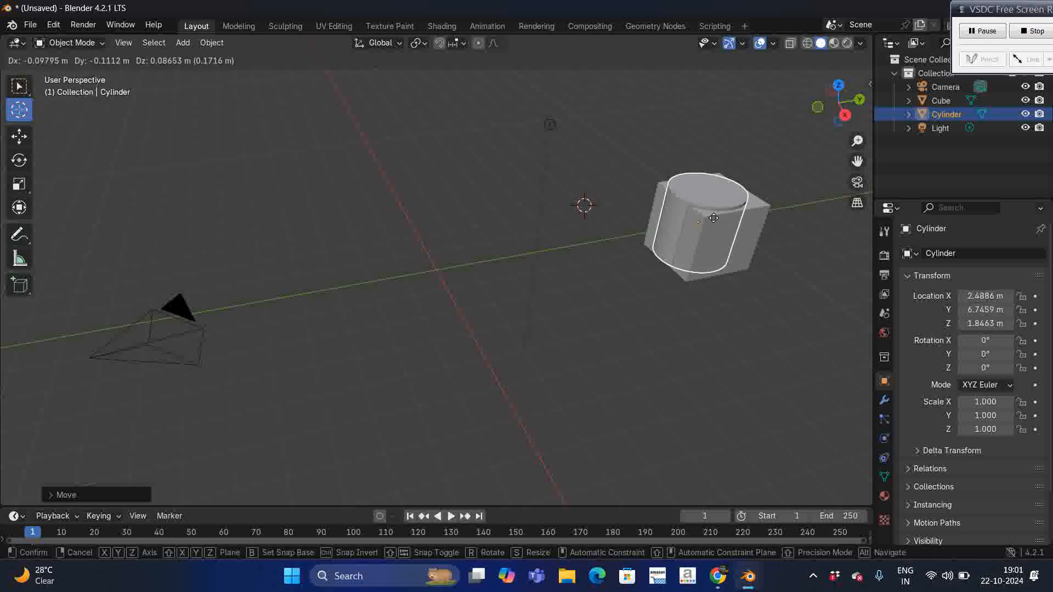
left_click(726, 220)
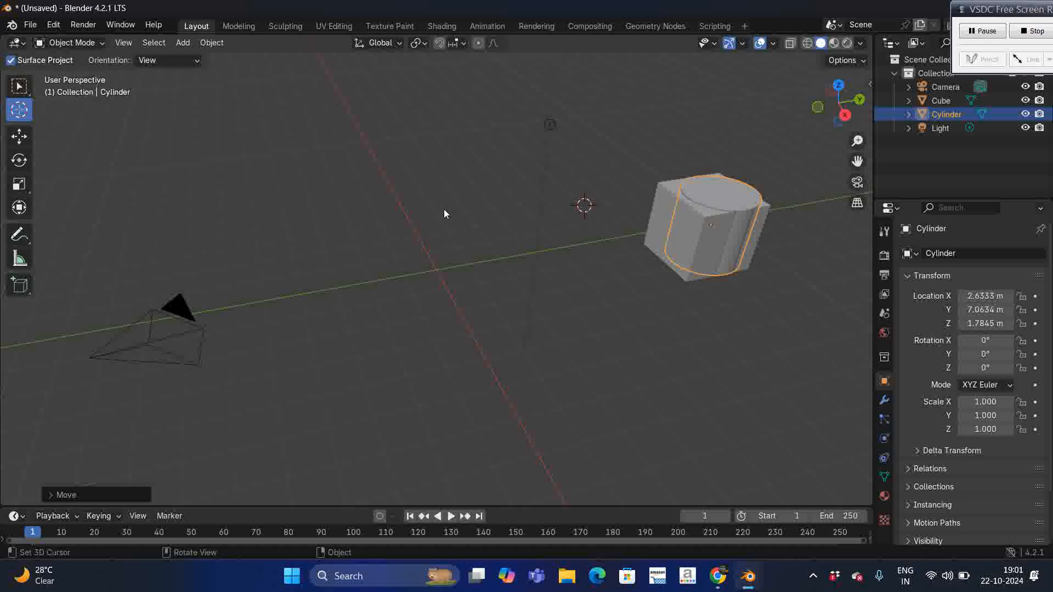
- Place the 3D cursor at several empty spots around the viewport, ending on the far part of the red X axis
left_click(580, 204)
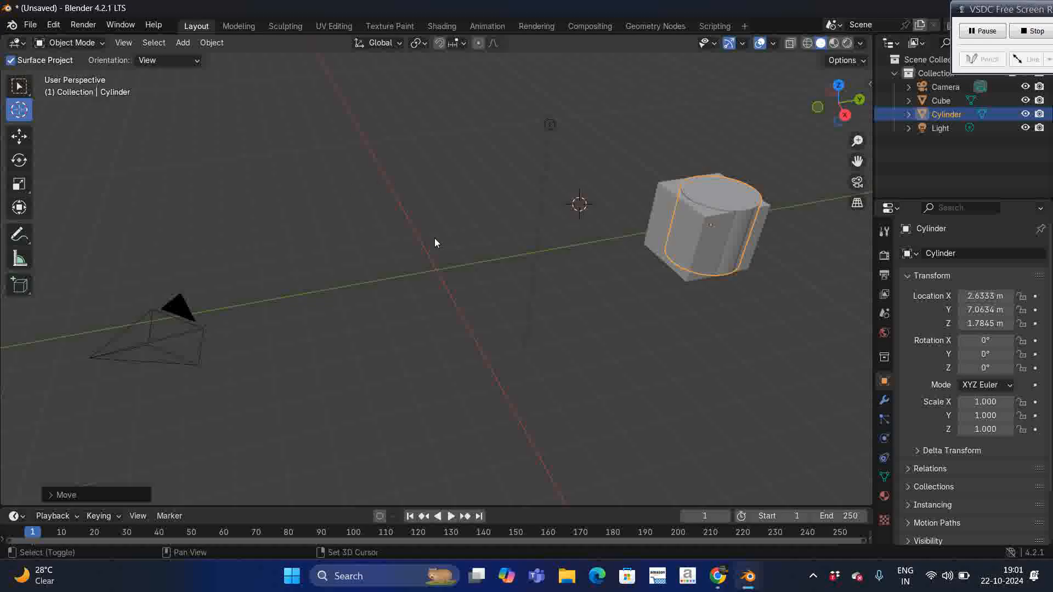
right_click(392, 199, "shift")
right_click(484, 357, "shift")
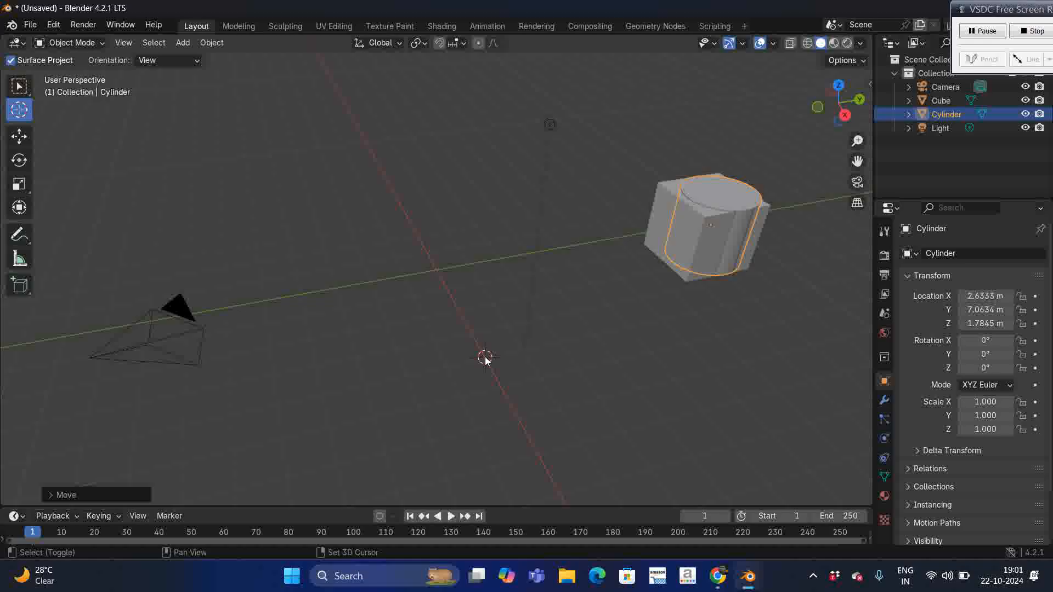
right_click(316, 289, "shift")
right_click(564, 253, "shift")
right_click(373, 170, "shift")
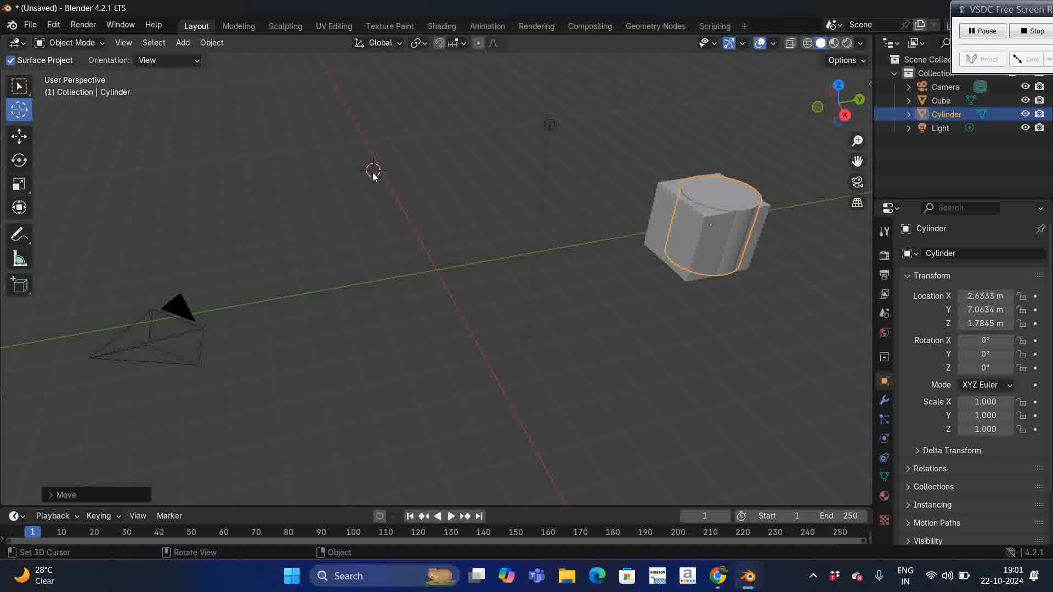
- Add a cube mesh at the 3D cursor and use the Move tool to bring it to about X 1.62, Y -0.70, Z 1.94 m
key("shift+a")
mouse_move(373, 172)
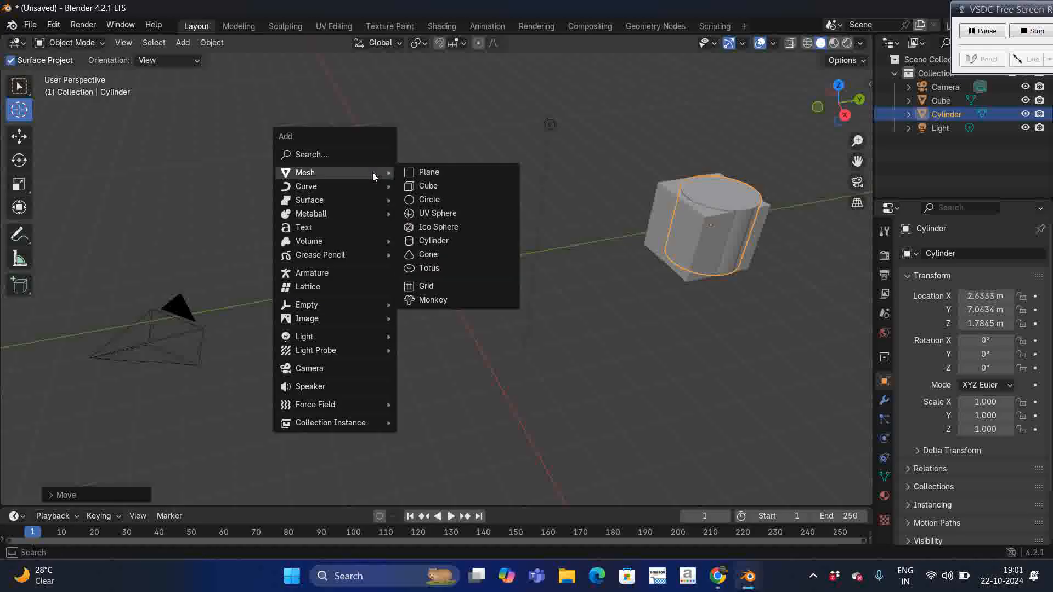
left_click(438, 189)
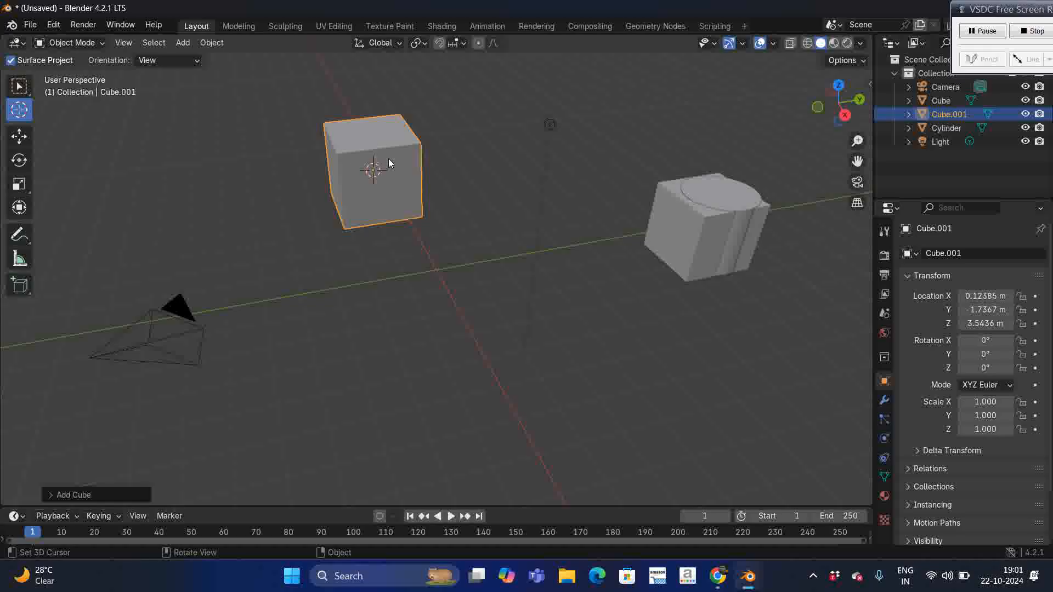
left_click(20, 137)
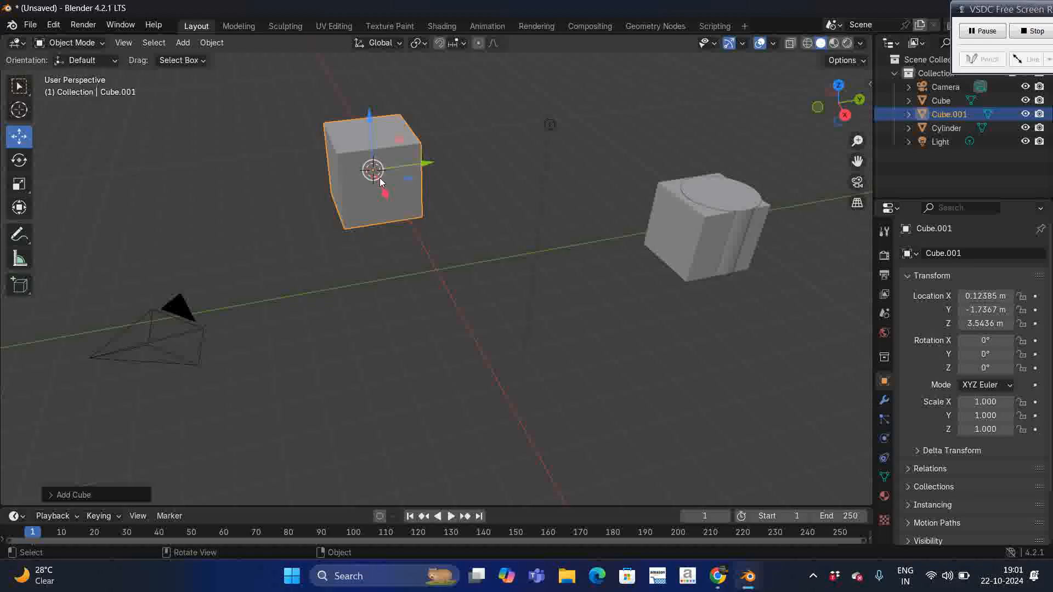
left_click_drag(373, 169, 429, 247)
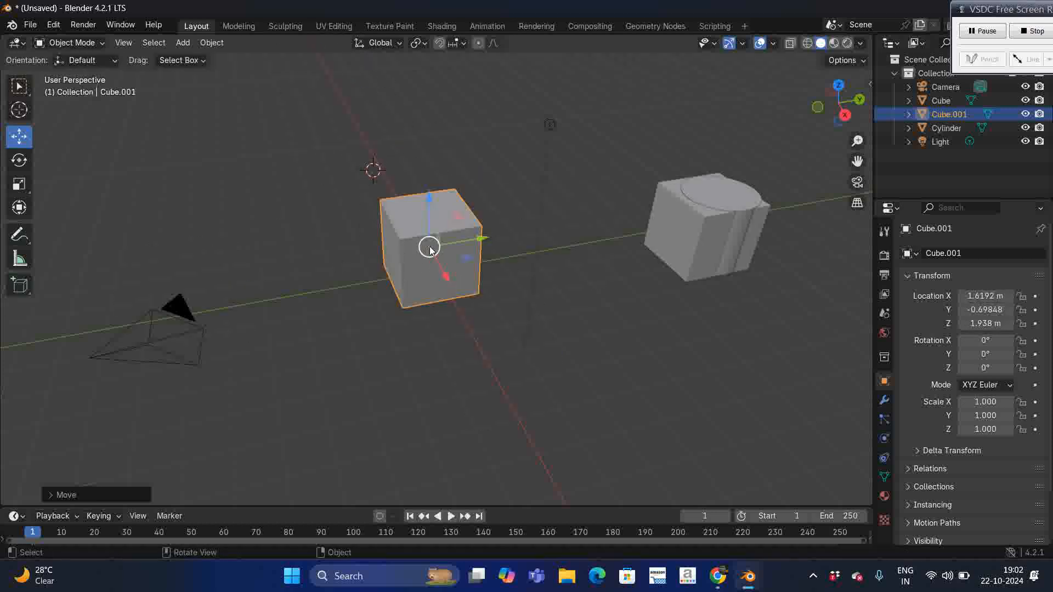
- Select and delete the overlapping cube and cylinder on the Y axis, keeping the cube near the scene centre
left_click_drag(612, 133, 812, 337)
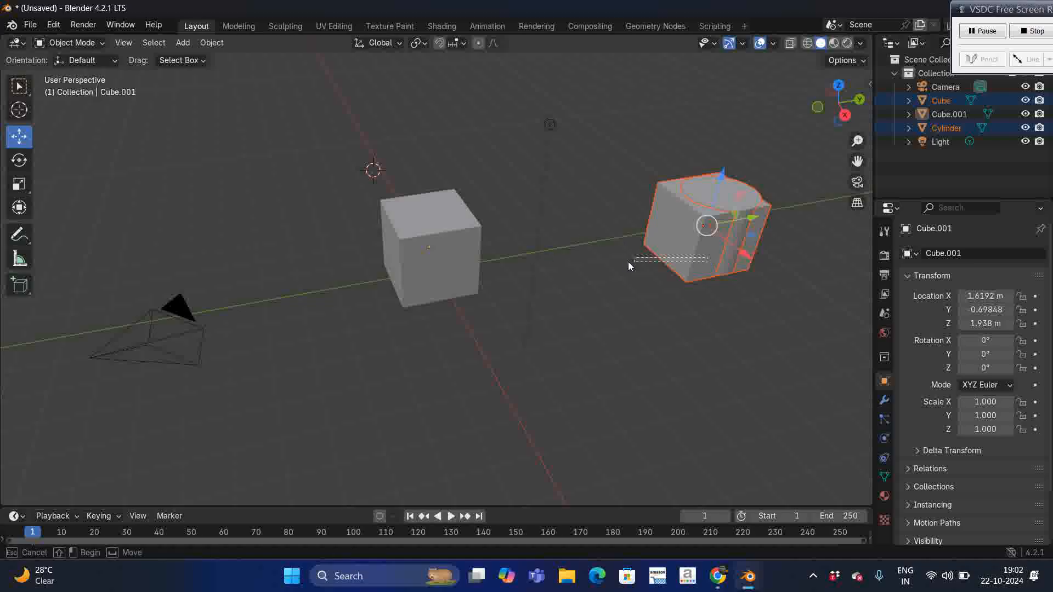
left_click_drag(662, 222, 510, 169)
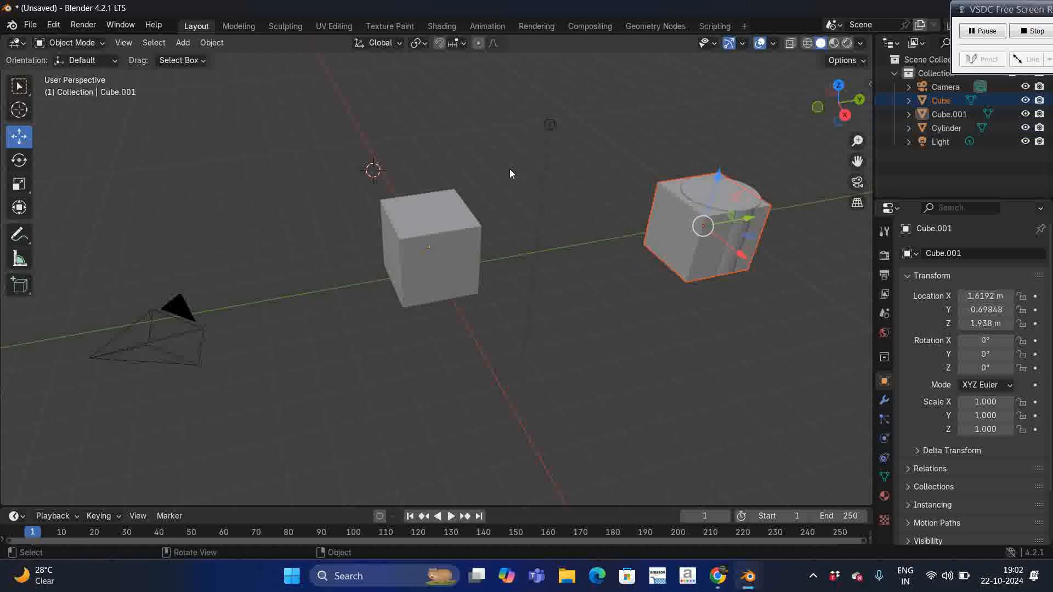
left_click(17, 87)
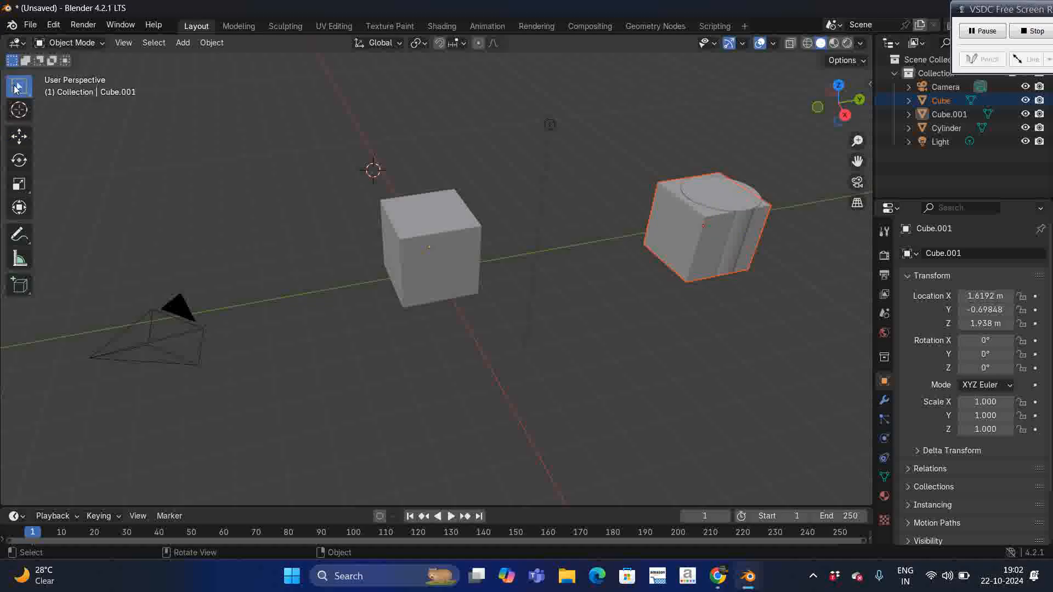
key("Delete")
left_click(683, 220)
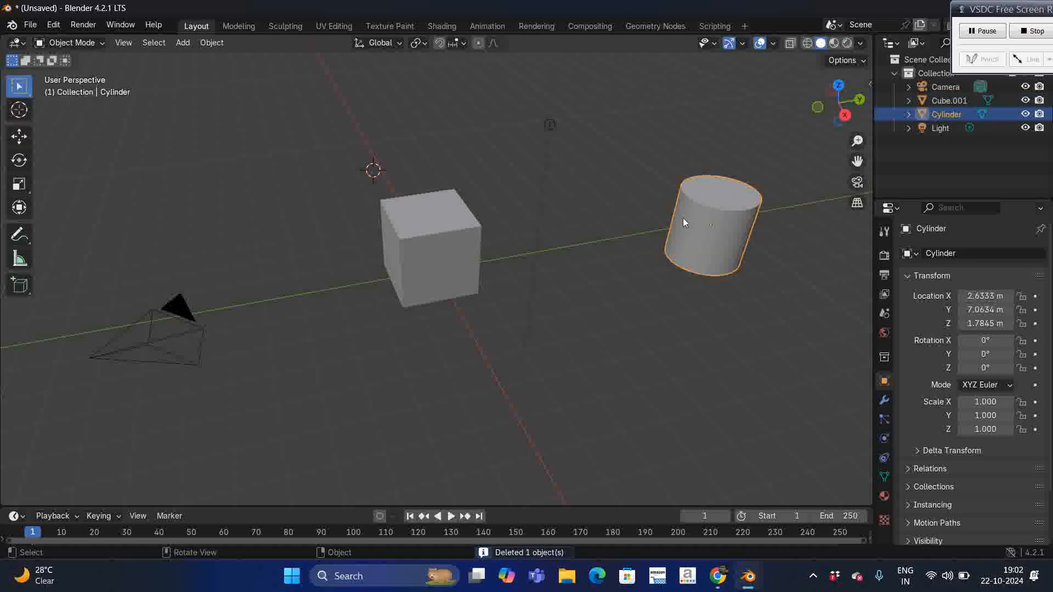
key("Delete")
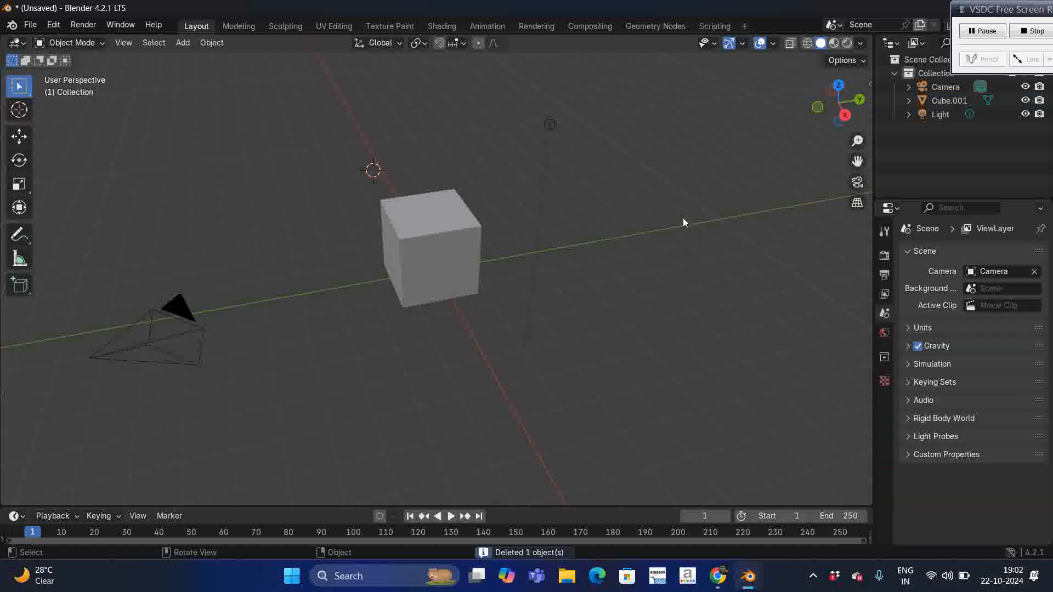
- Select the remaining cube and move it freely twice, ending at about X 1.59, Y -0.54, Z 2.04 m
left_click(423, 264)
left_click(29, 139)
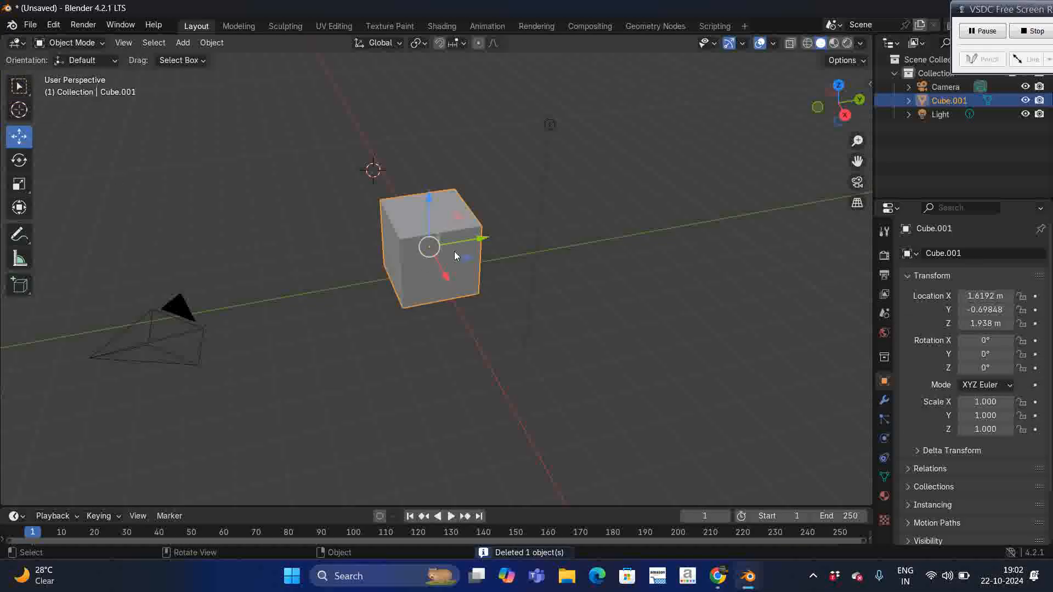
key("g")
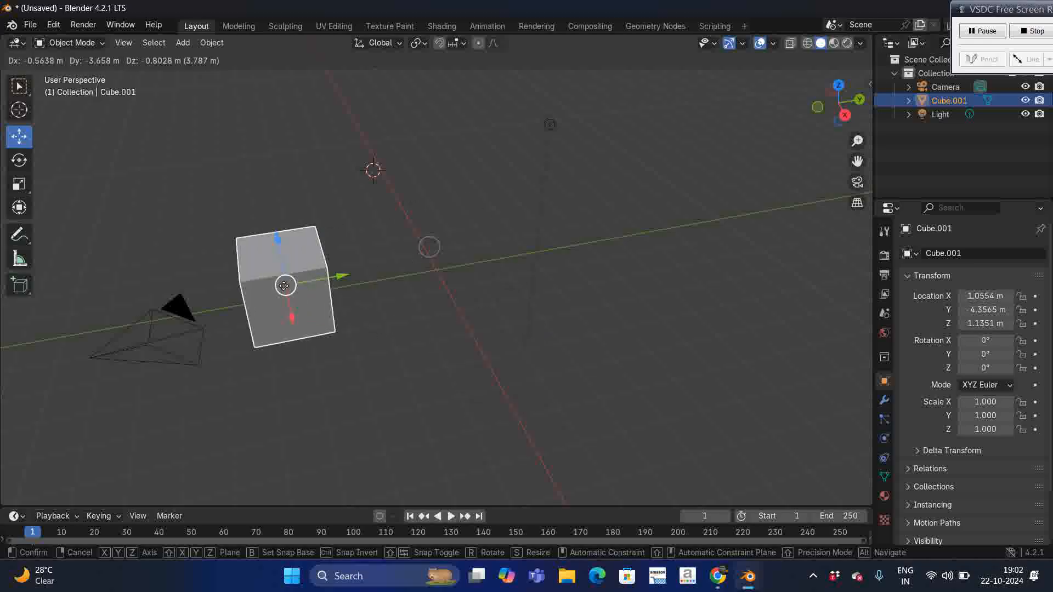
left_click(435, 259)
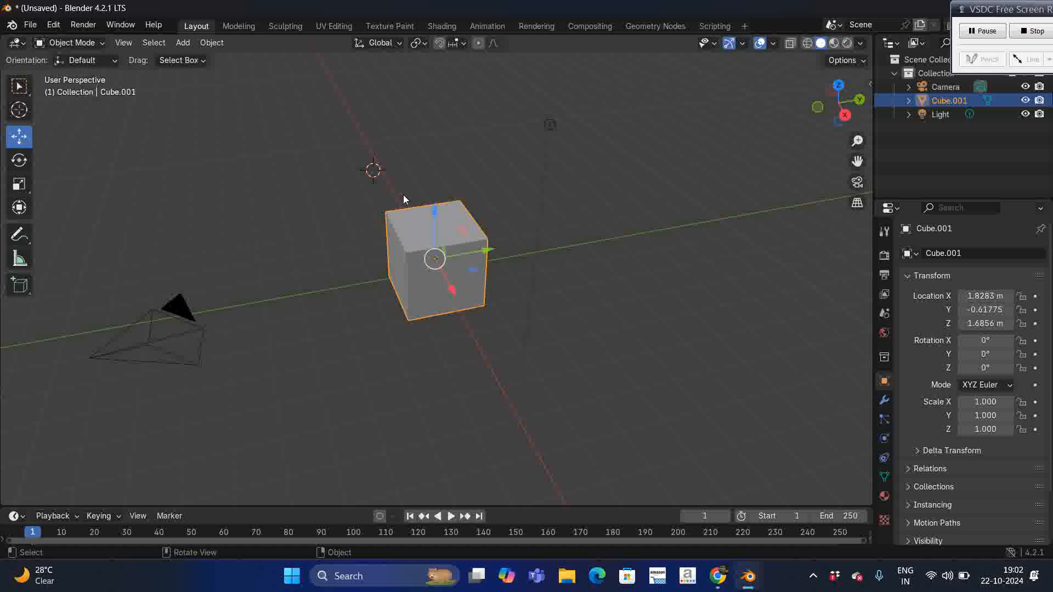
key("g")
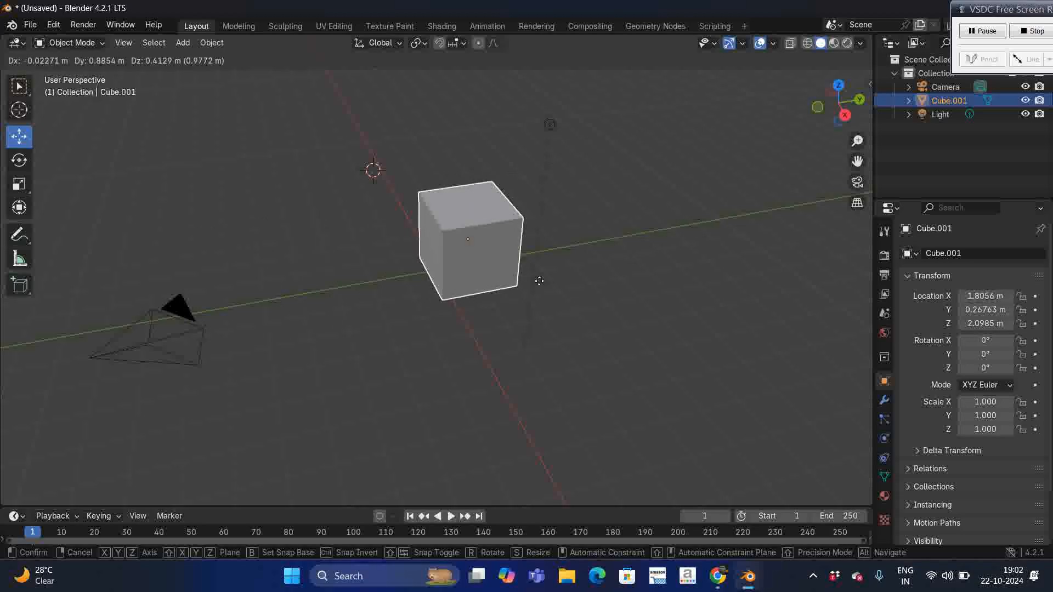
left_click(512, 284)
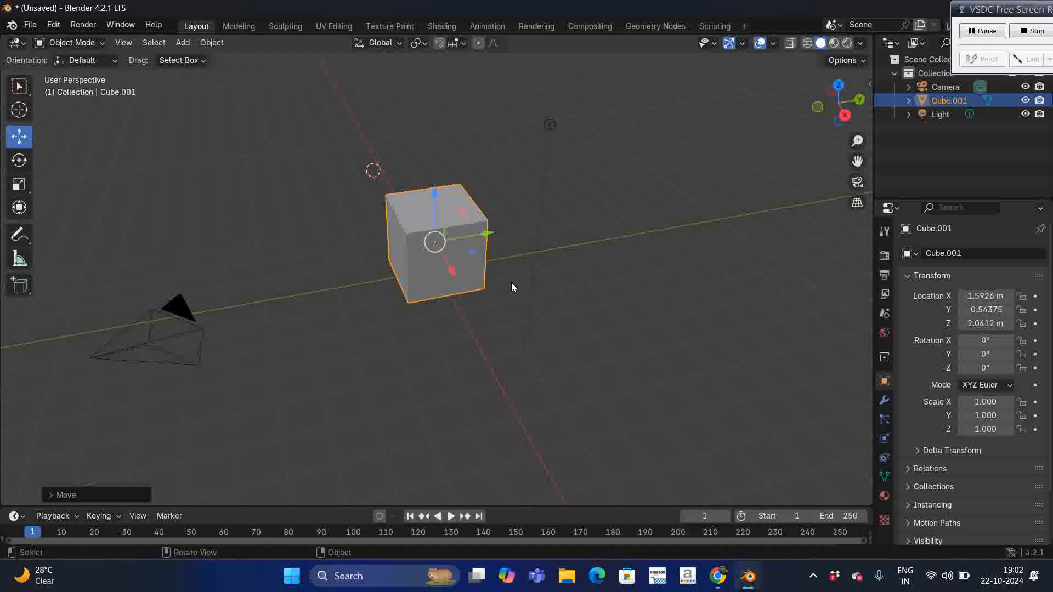
- Move the cube only along the global X axis to about X 1.84 m
key("g")
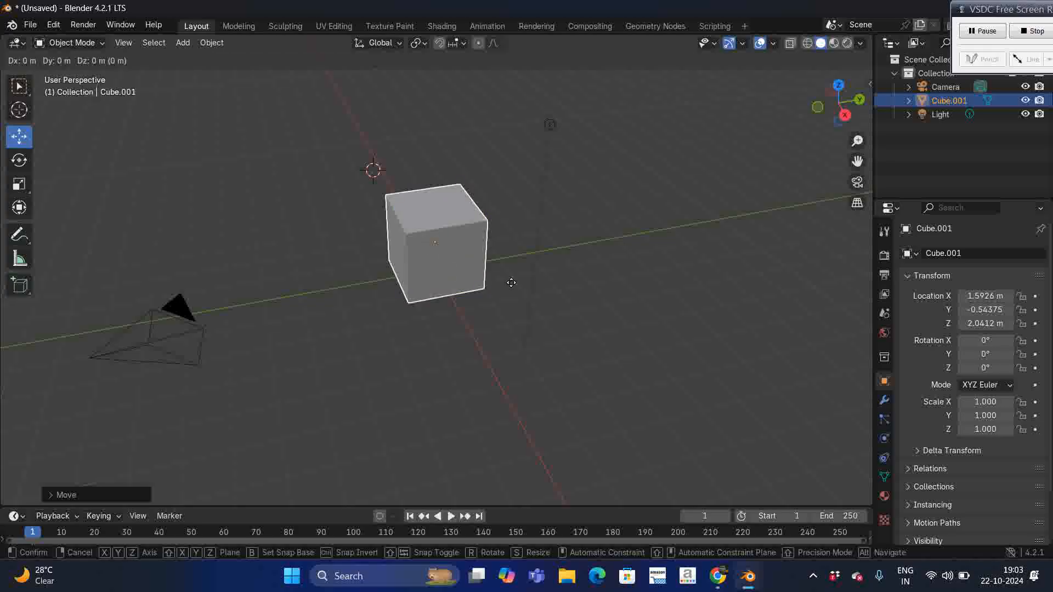
key("x")
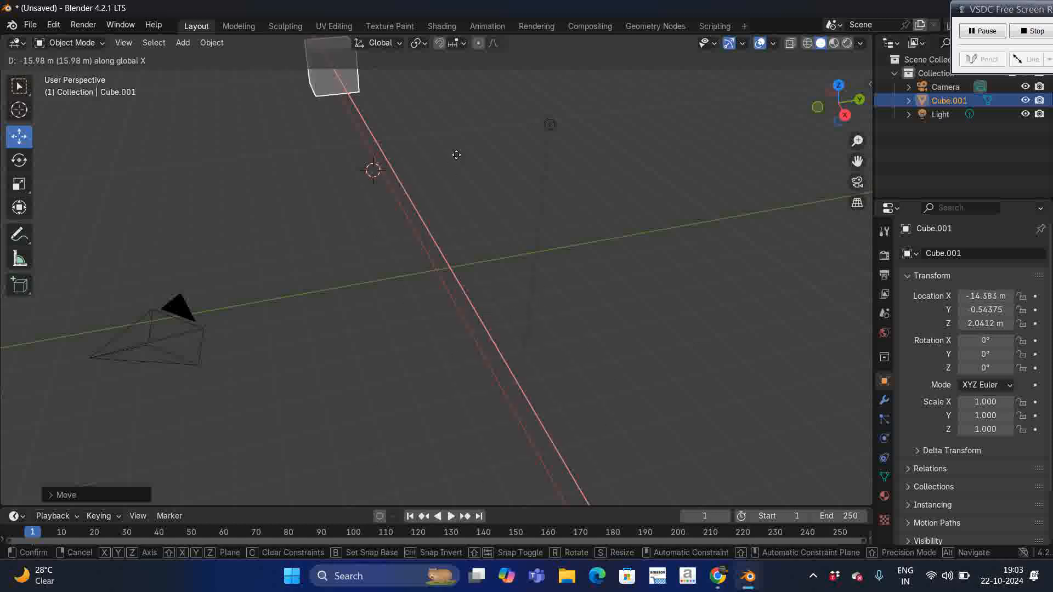
left_click(530, 278)
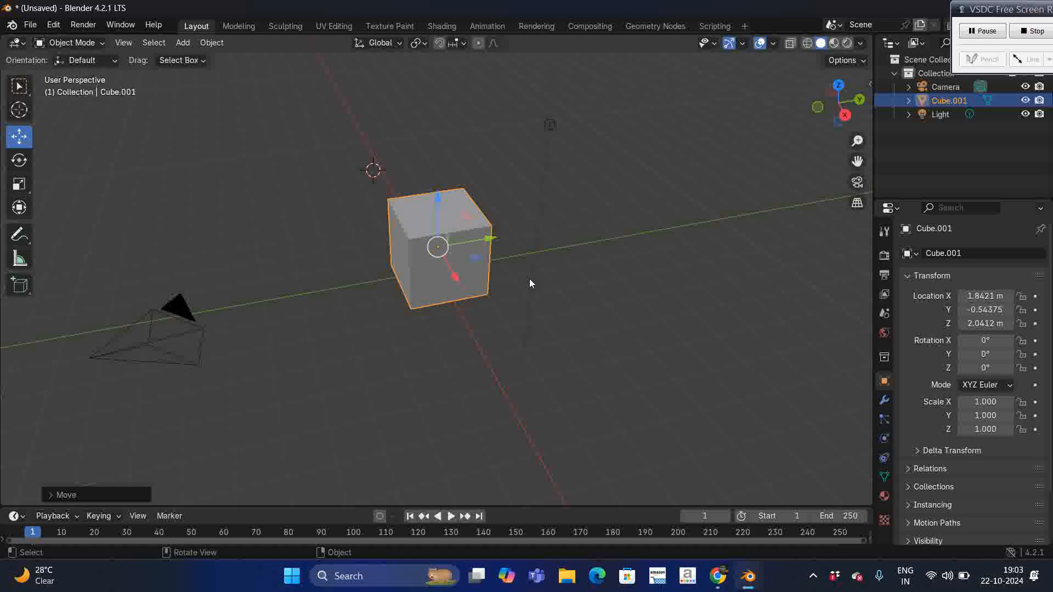
- Move the cube only along the global Y axis to about Y -0.71 m
key("g")
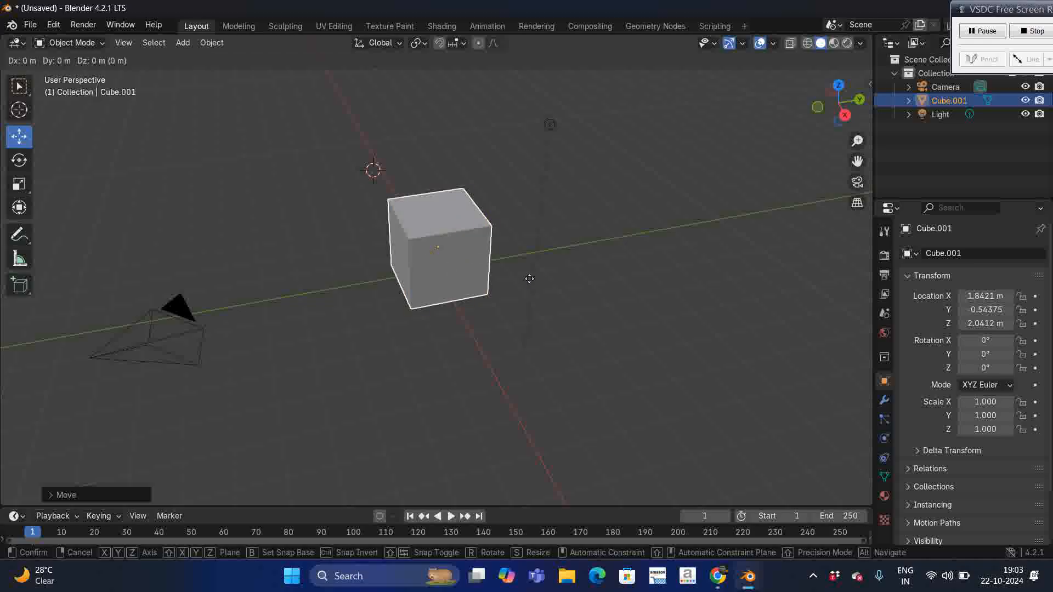
key("y")
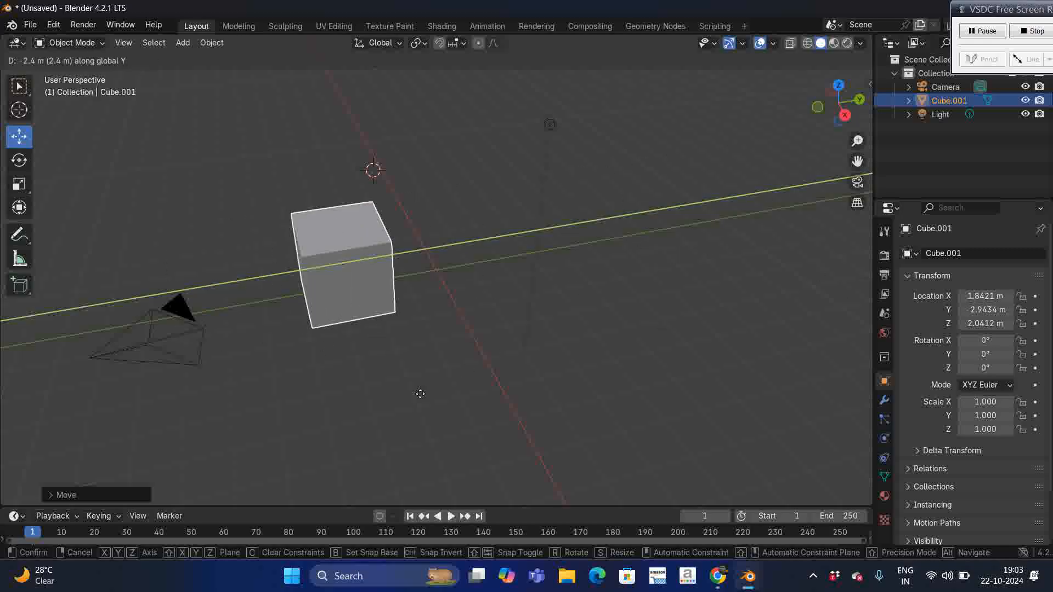
left_click(544, 406)
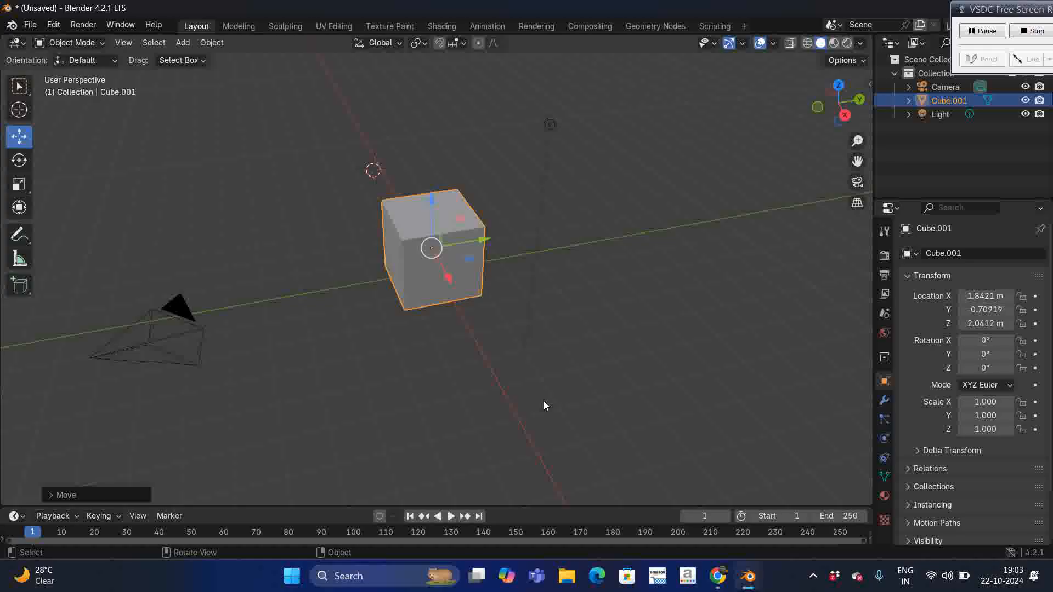
- Move the cube only along the global Z axis to about Z 2.26 m
key("g")
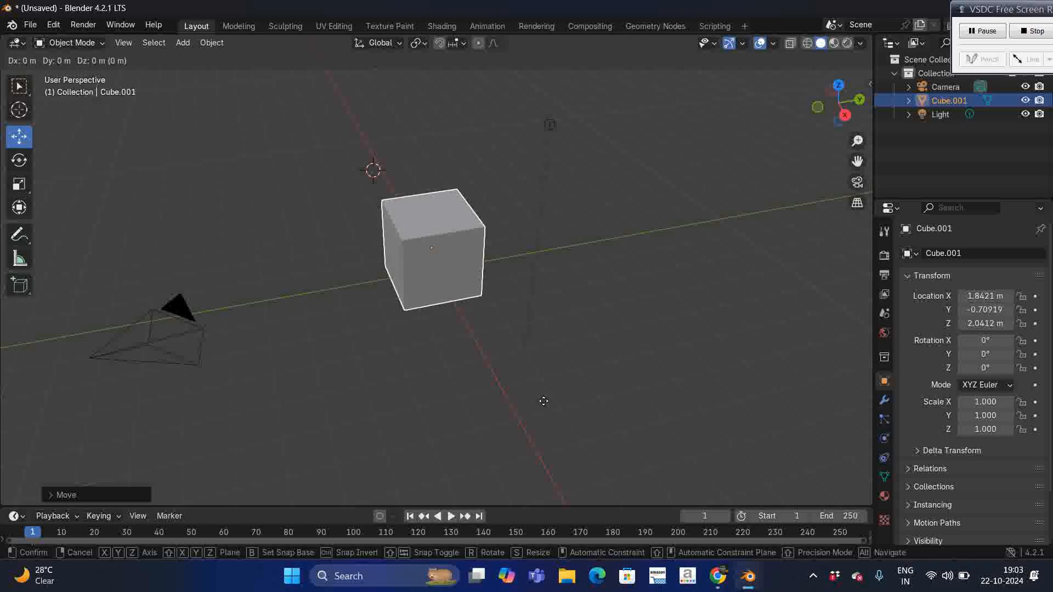
key("z")
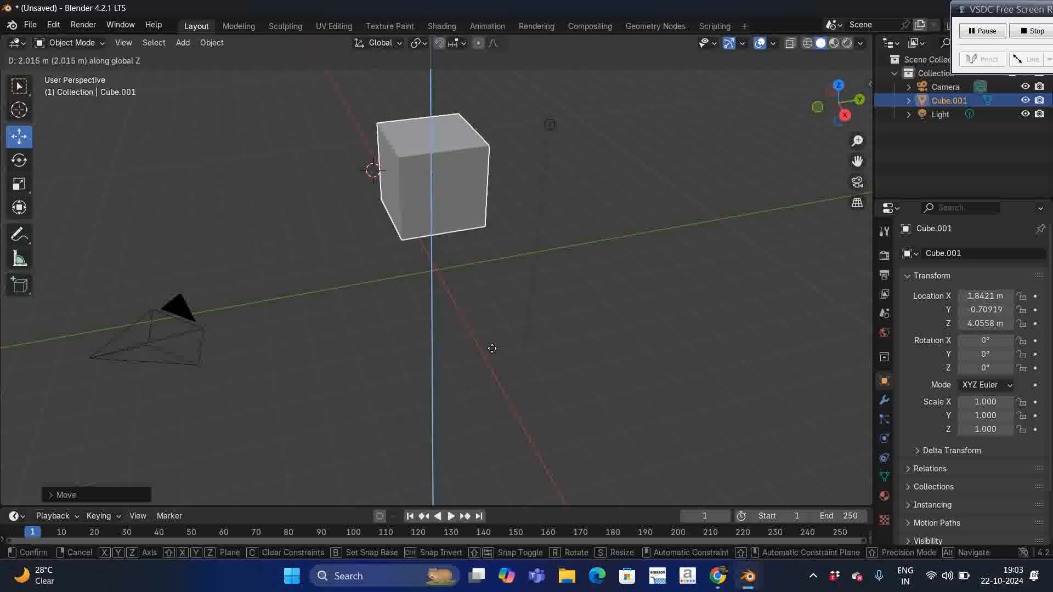
left_click(501, 397)
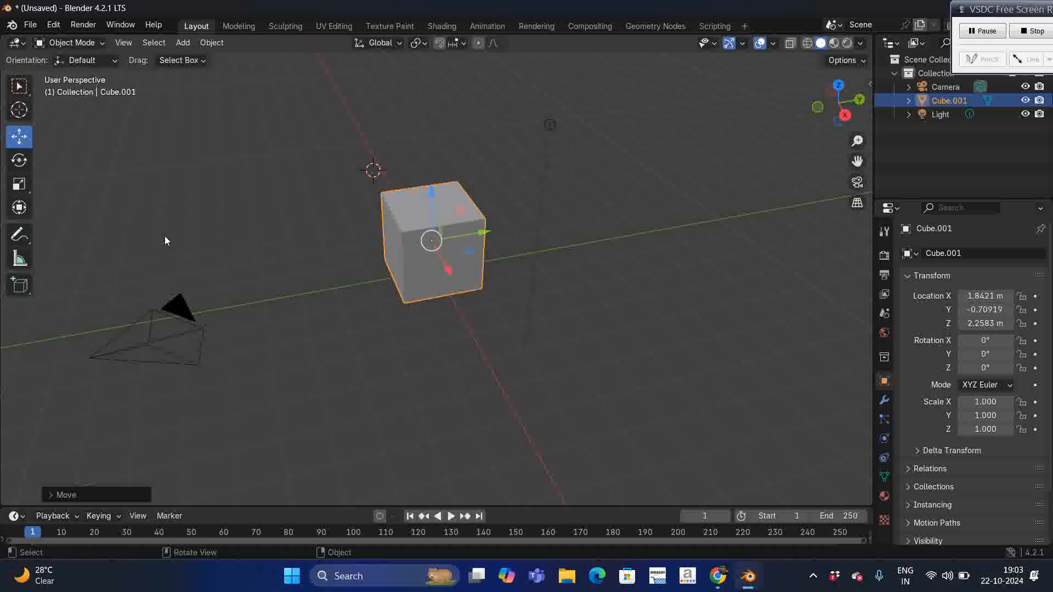
- Rotate the cube around its Z axis with the Rotate tool to about 294°
left_click(20, 160)
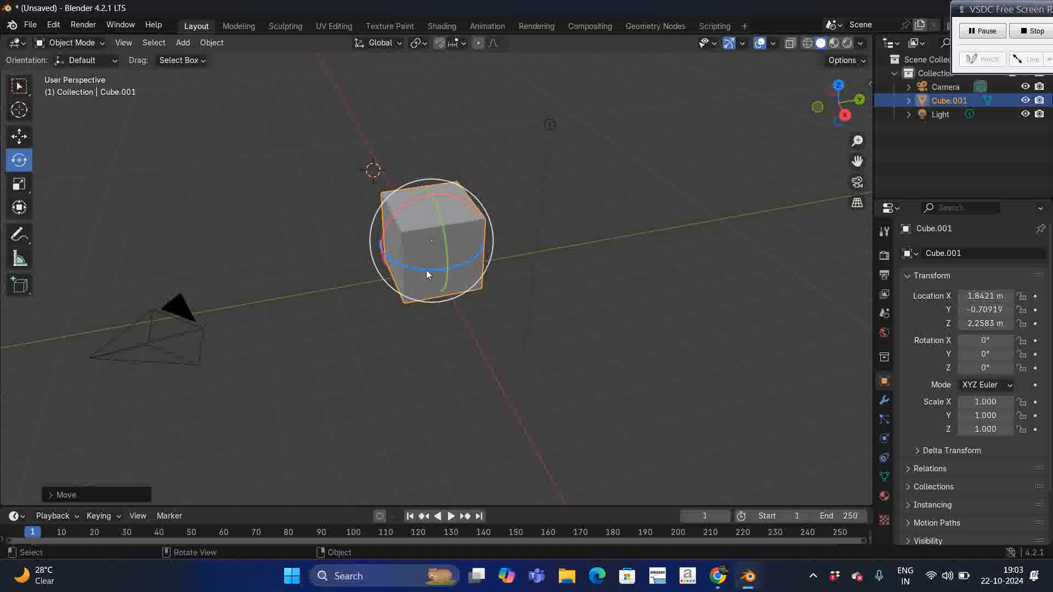
left_click_drag(426, 269, 340, 266)
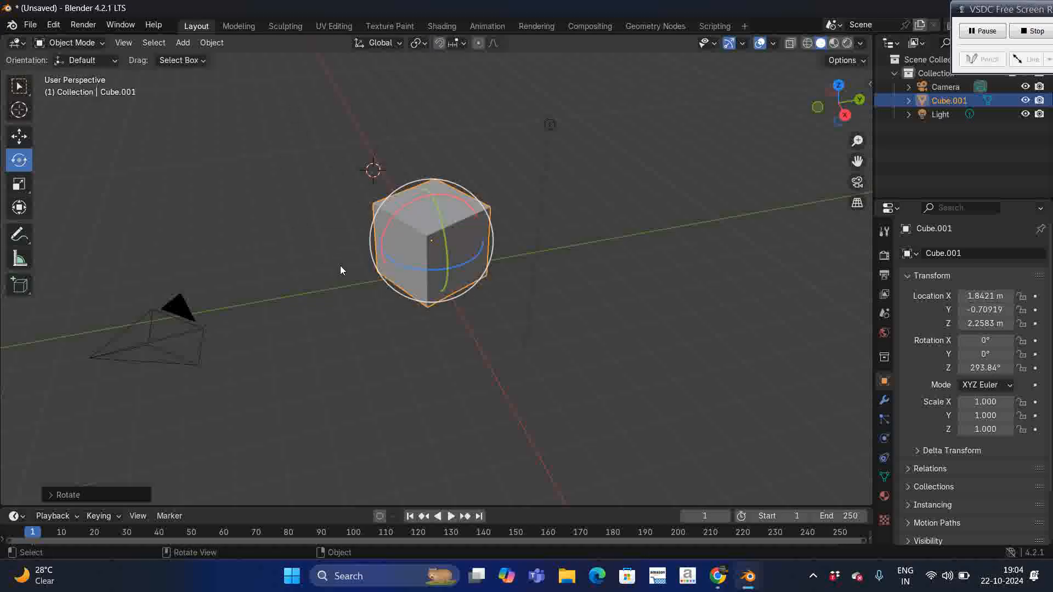
- Rotate the cube around its Z, Y and X axes with the Rotate rings to about X -97.8°, Y -724.7°, Z -1110°
left_click_drag(430, 268, 476, 263)
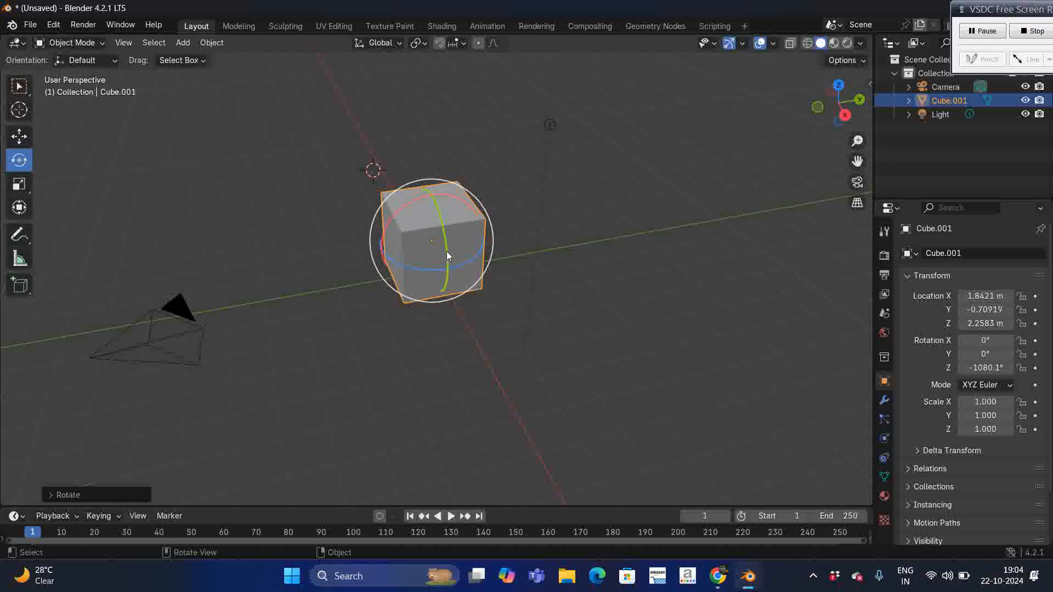
left_click_drag(447, 252, 400, 125)
mouse_move(451, 338)
left_mouse_down()
mouse_move(423, 212)
mouse_move(467, 339)
left_mouse_up()
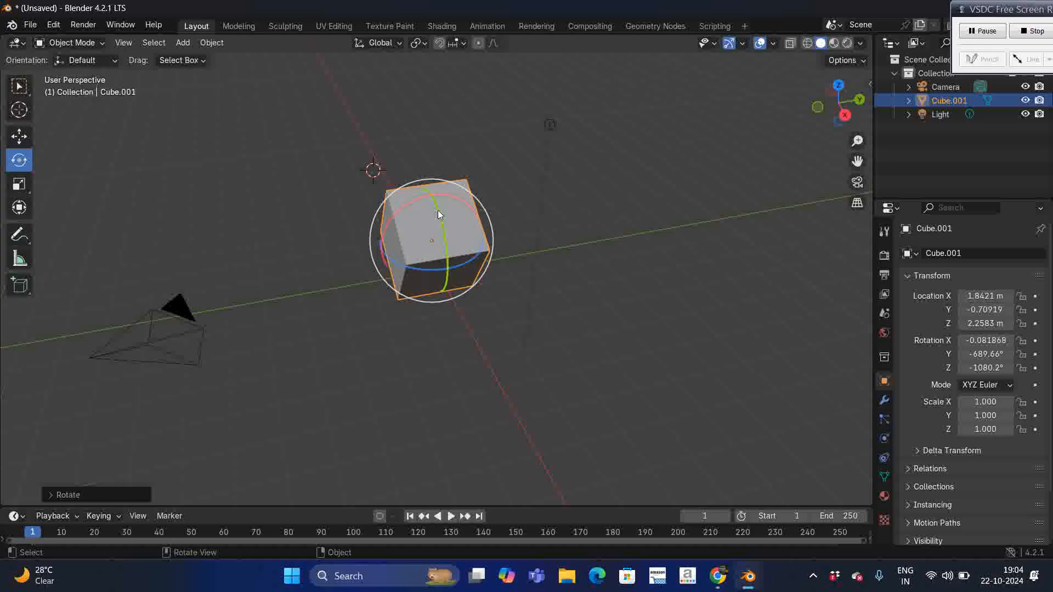
left_click_drag(427, 201, 528, 237)
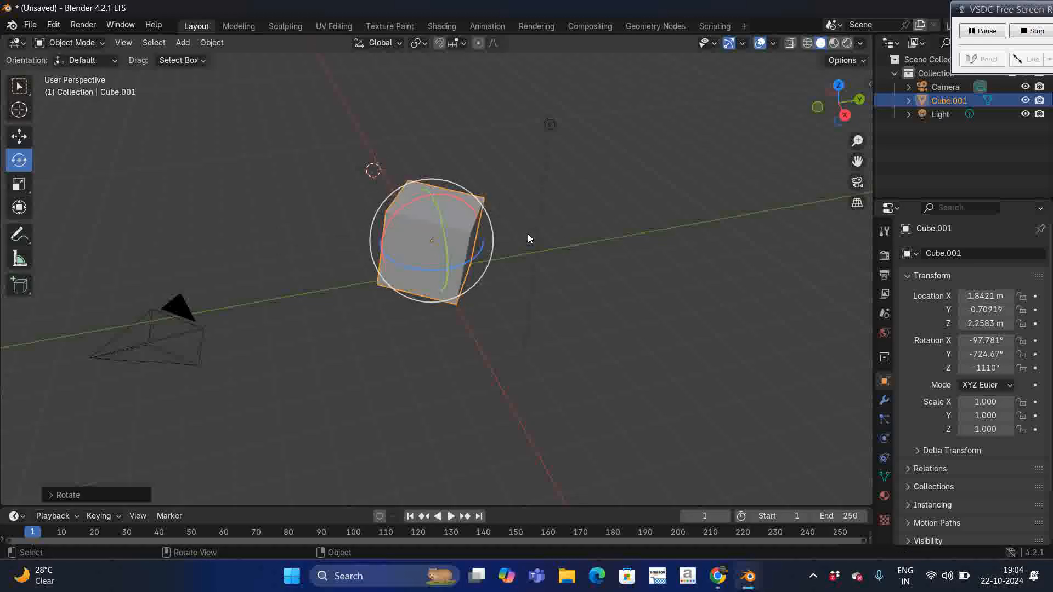
left_click(585, 274)
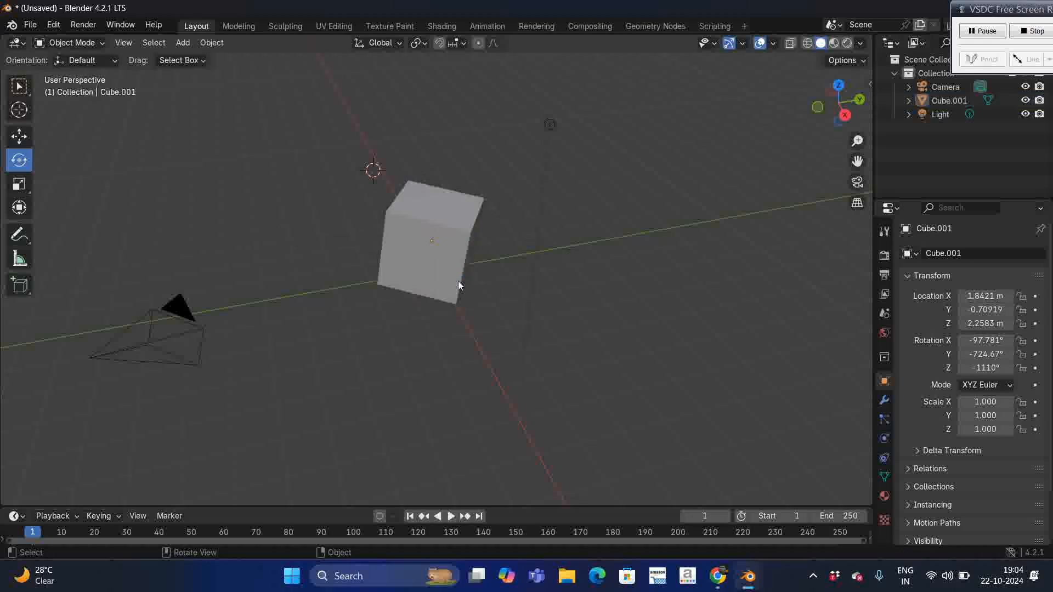
- Rotate the cube around only the Z axis to about -1083.8°, and deselect it
left_click(425, 263)
left_click_drag(425, 269, 443, 273)
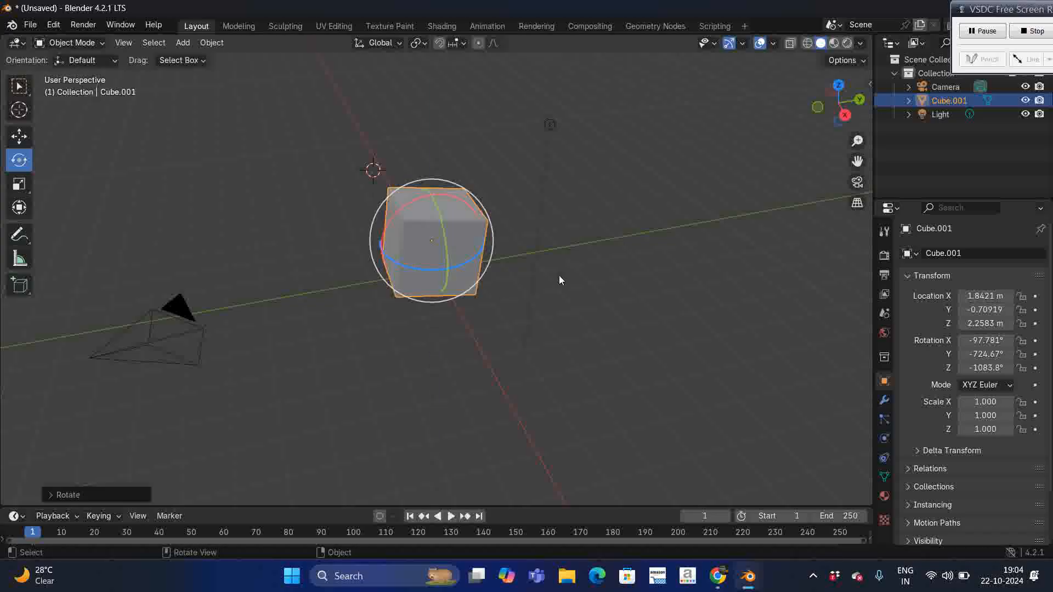
left_click(590, 281)
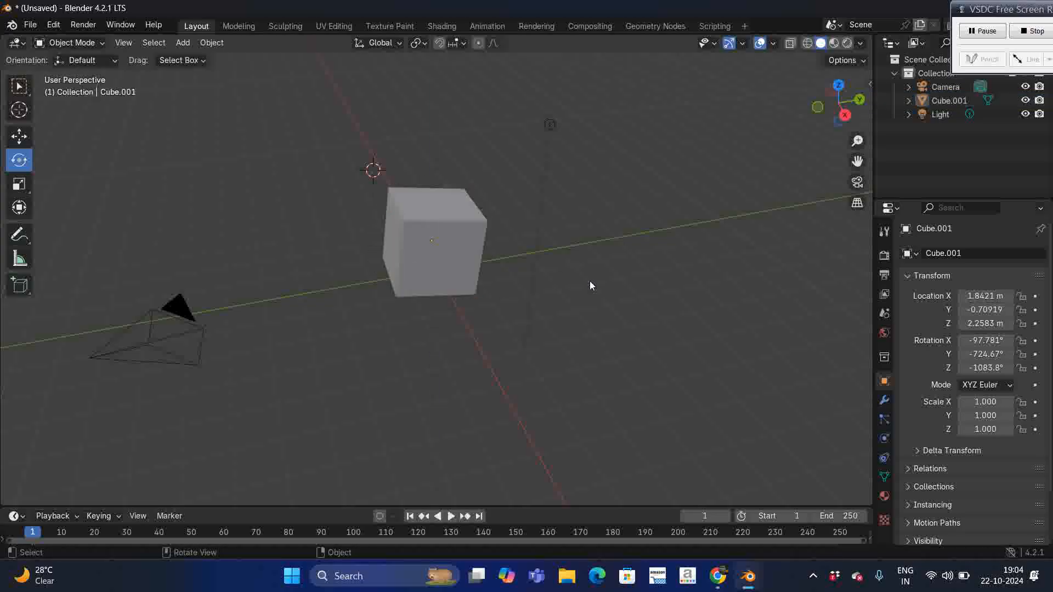
- Rotate the cube freely to about X -637°, Y -895°, Z -1263°, and try a rotation locked to the global X axis
left_click(430, 259)
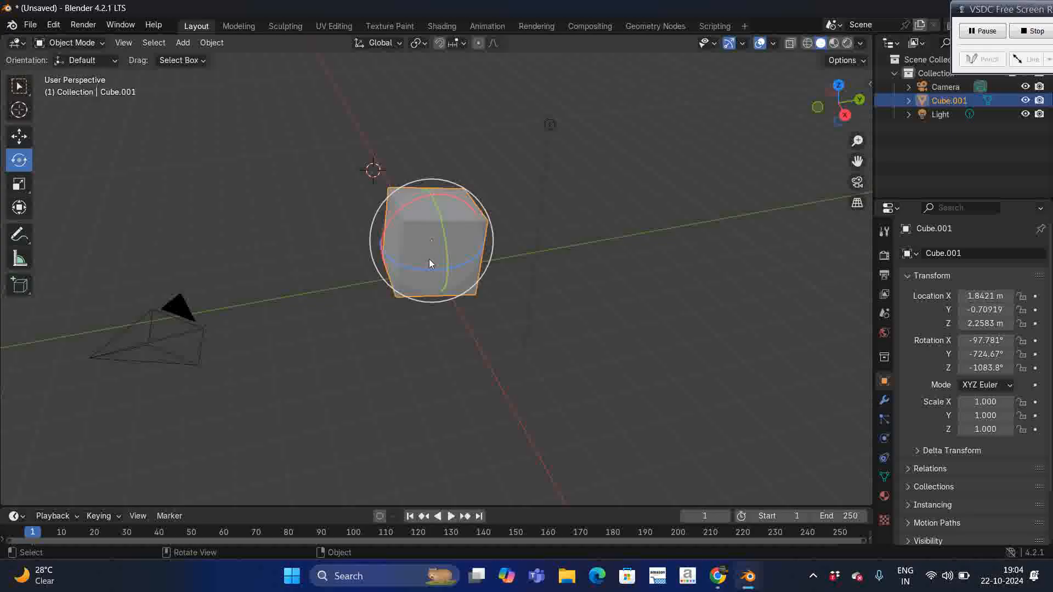
left_click_drag(429, 260, 429, 259)
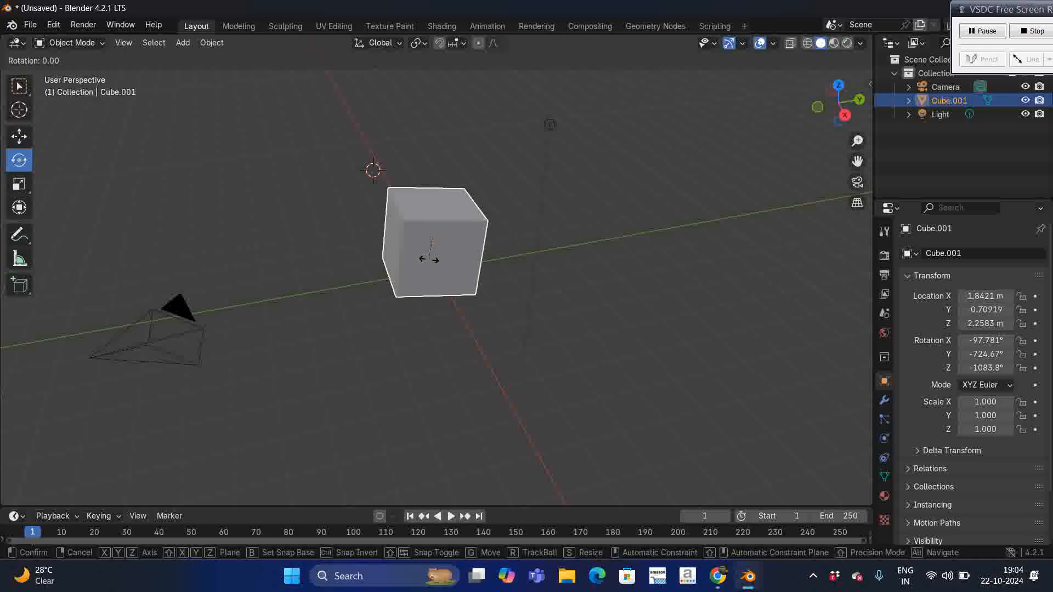
left_click_drag(429, 259, 456, 325)
key("x")
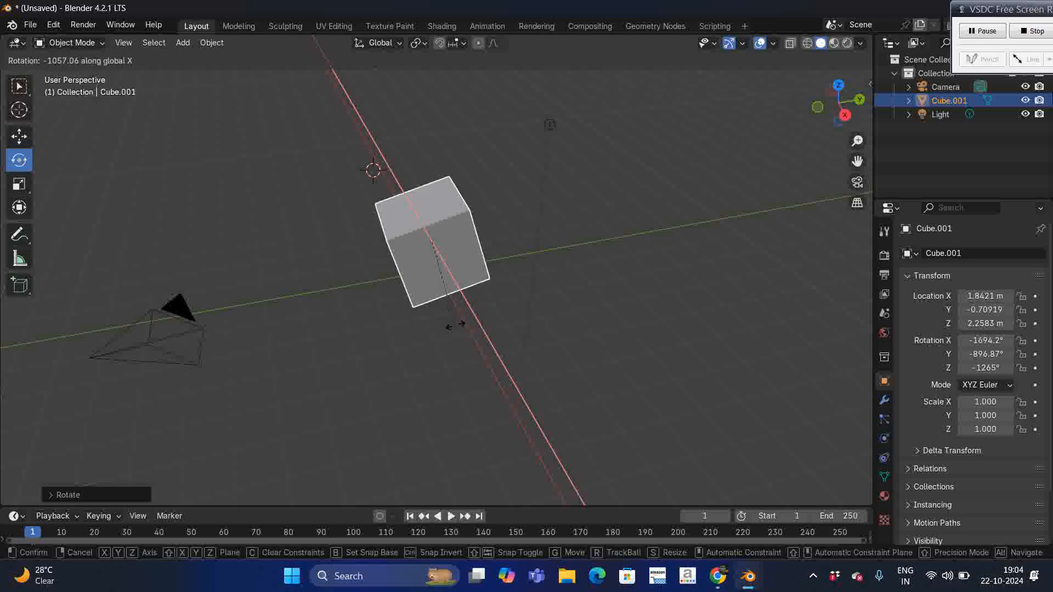
key("Escape")
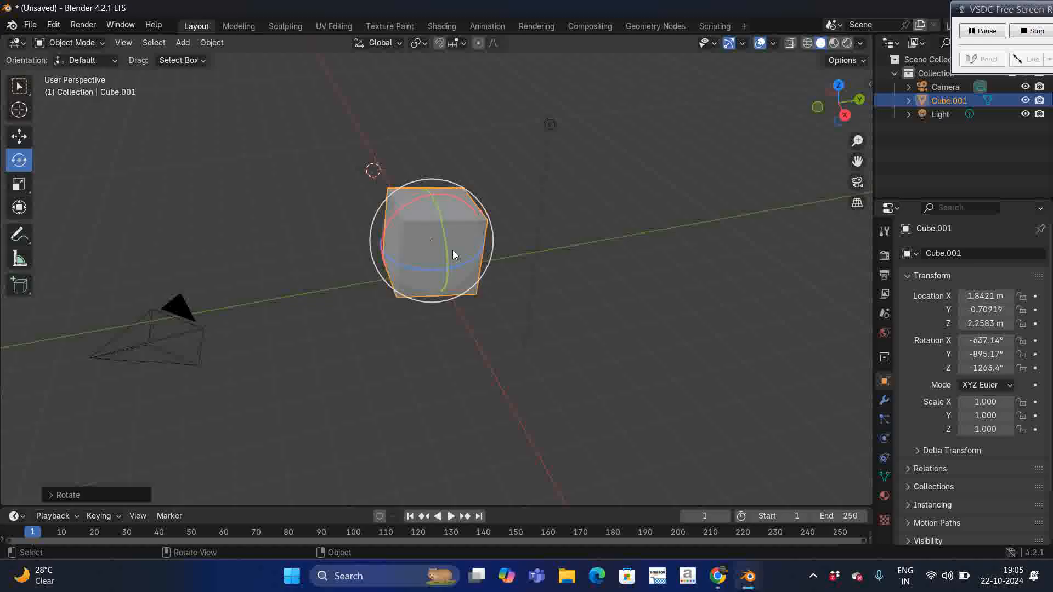
- Rotate the cube only around the global Y axis to about X -457.6°, Y -357.8°, Z -1083.4°
key("r")
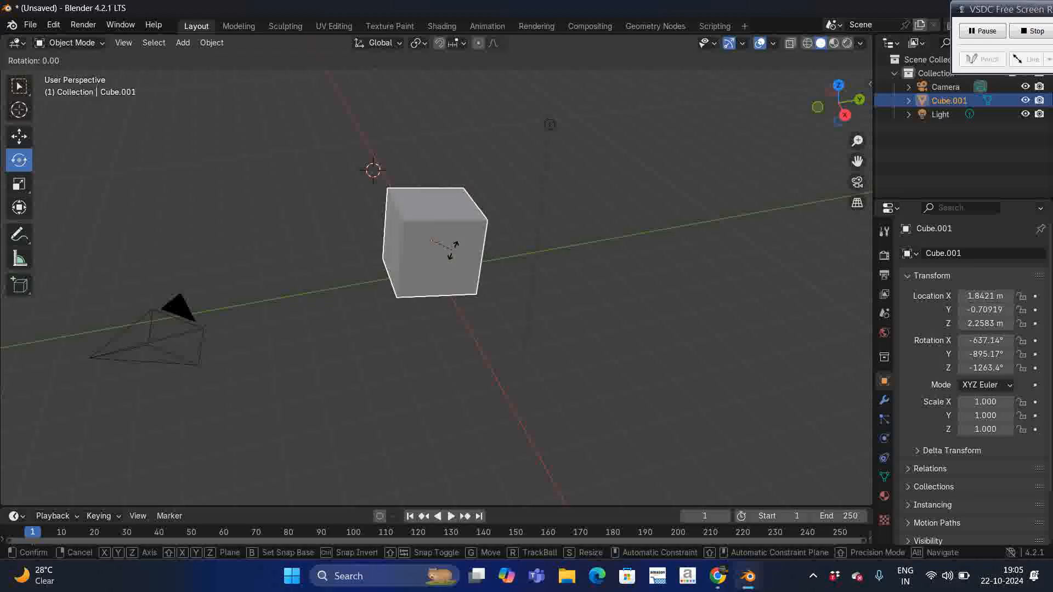
key("y")
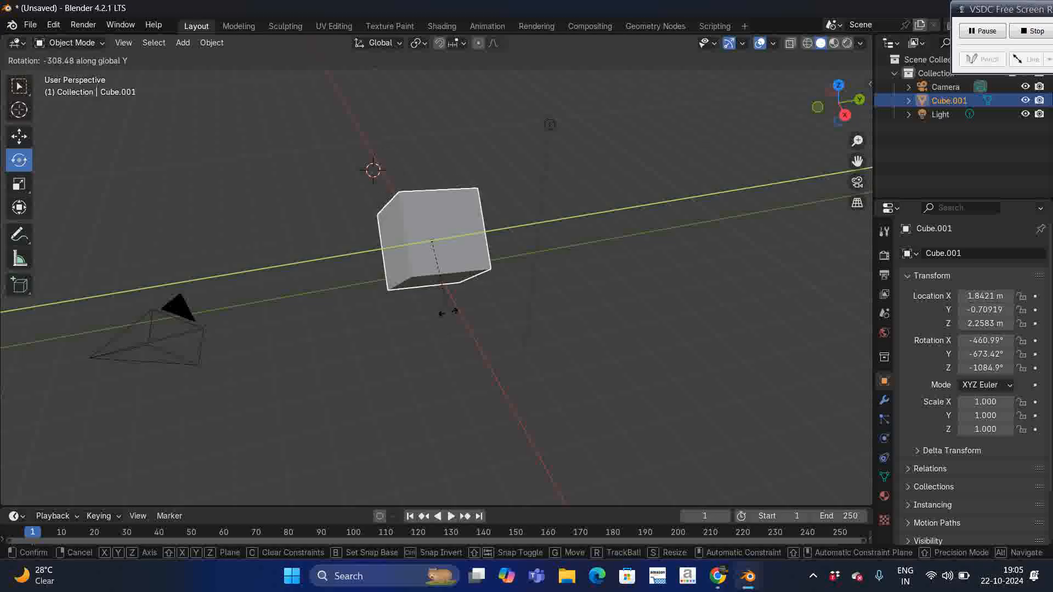
left_click(584, 341)
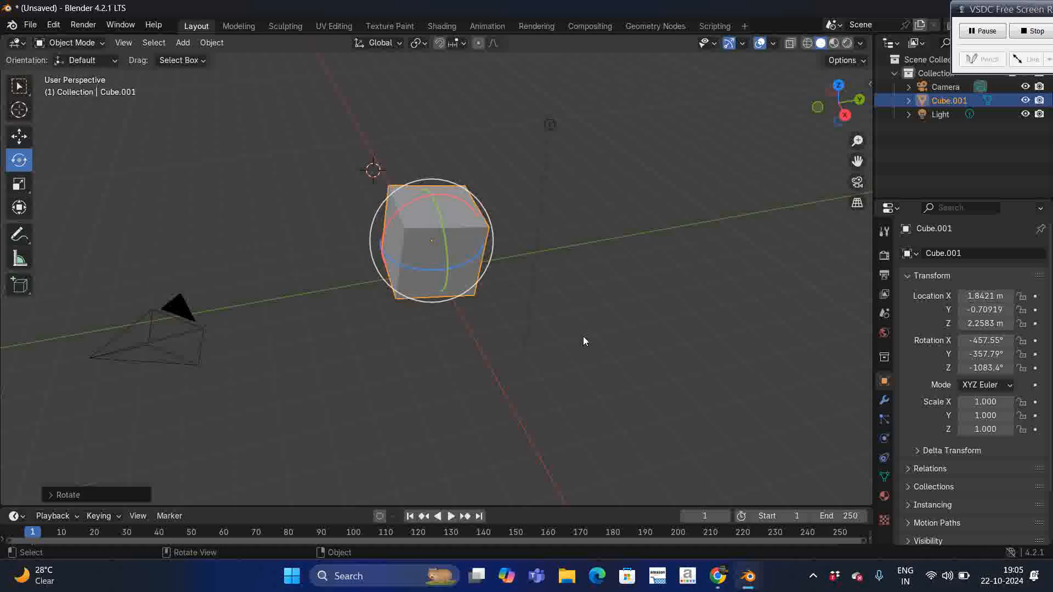
- Rotate the cube only around the global Z axis to about Z -1105.2°, and deselect it
key("r")
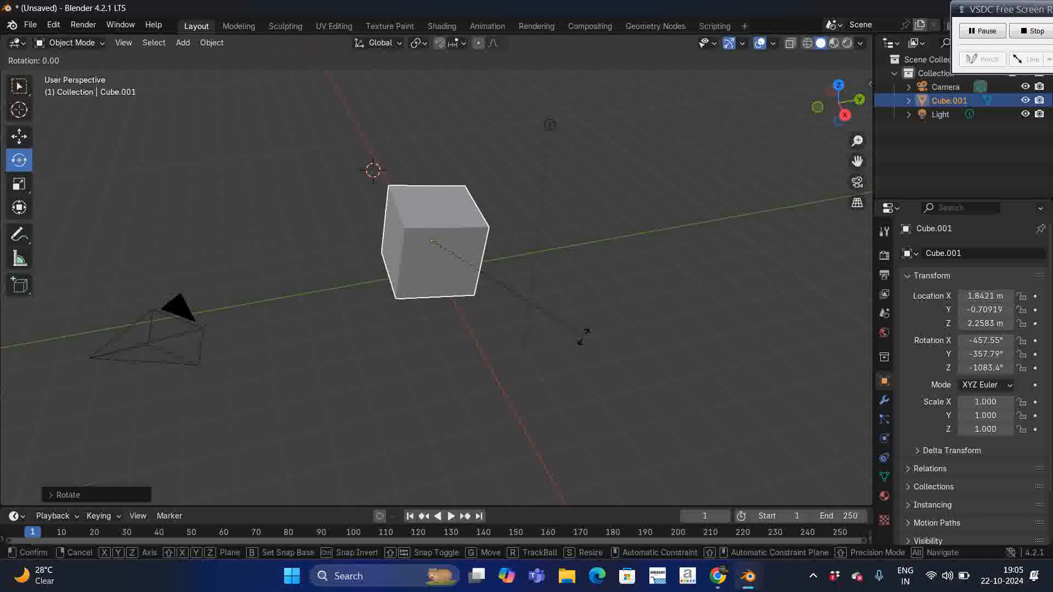
key("z")
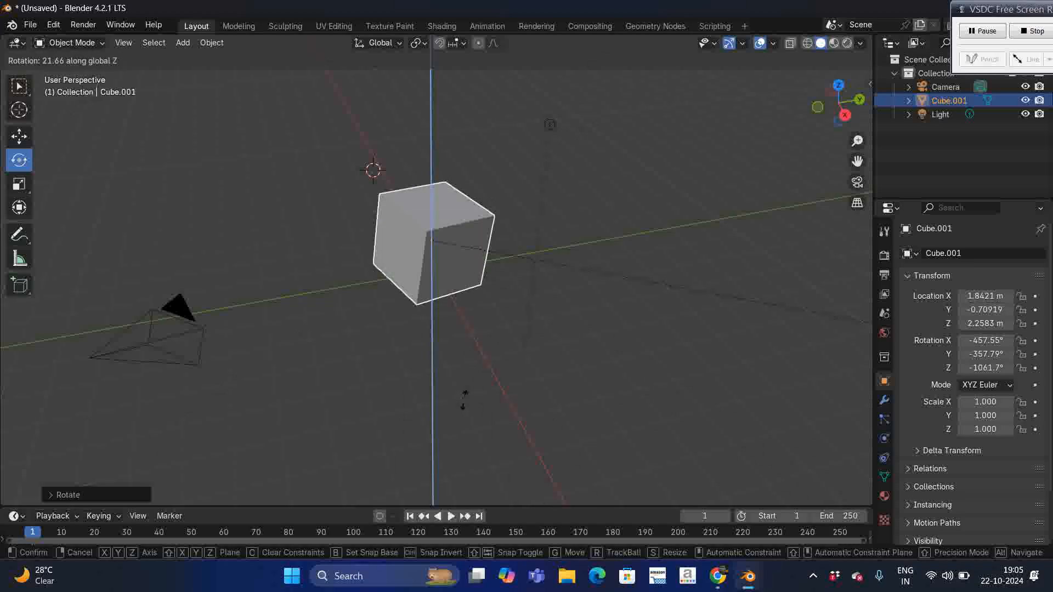
left_click(708, 158)
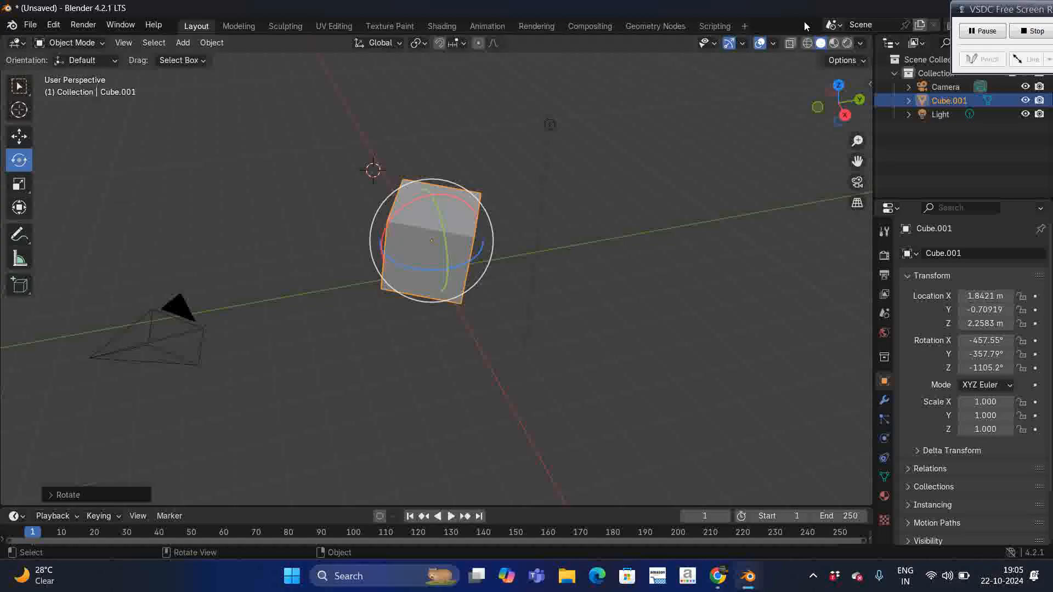
mouse_move(1012, 15)
left_mouse_down()
mouse_move(826, 16)
mouse_move(1005, 16)
left_mouse_up()
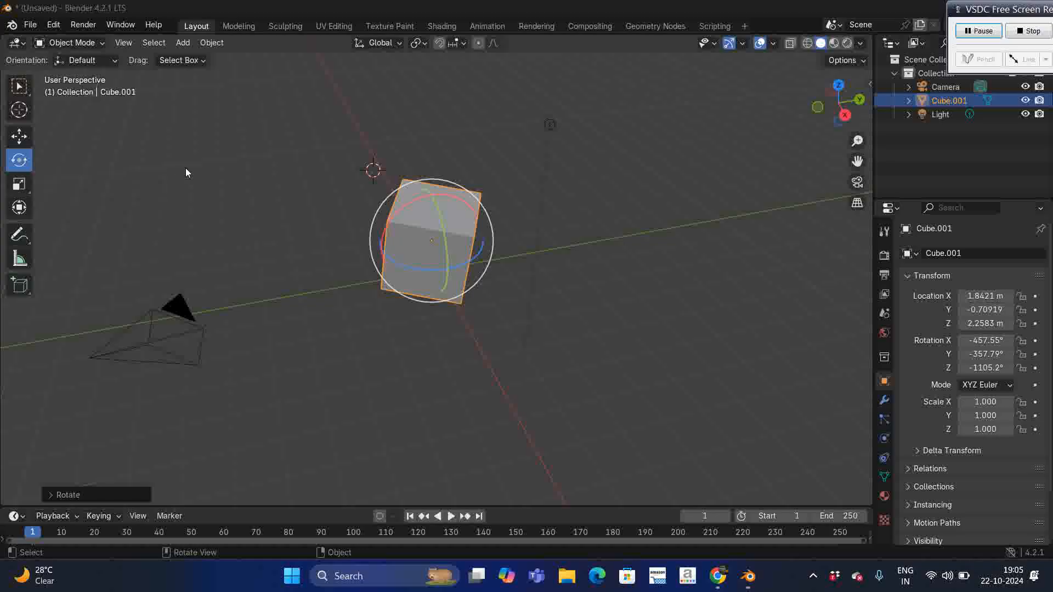
left_click(321, 225)
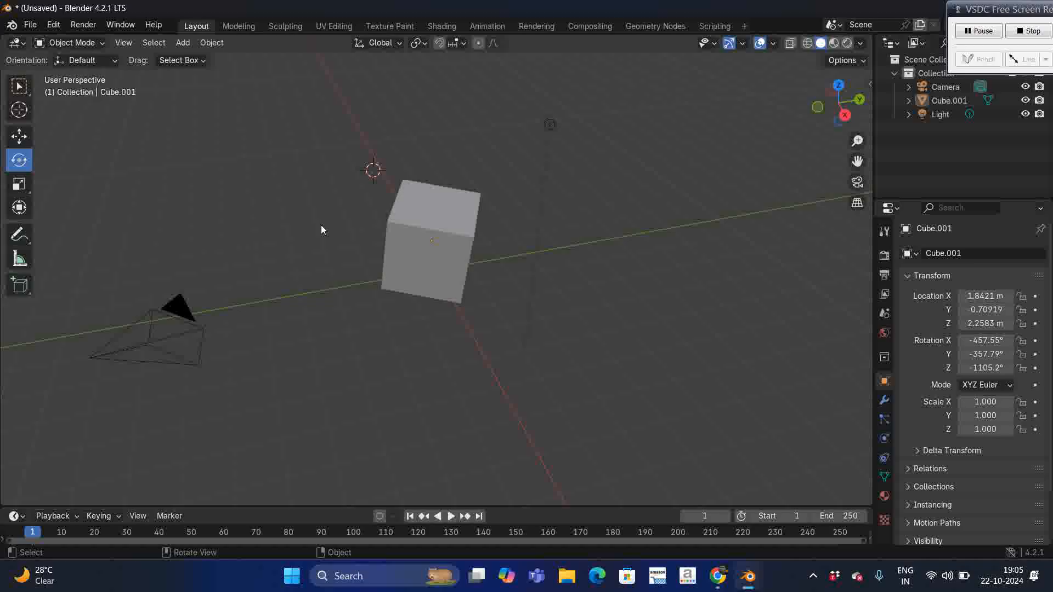
- Try resizing the cube with the Scale tool, and delete the cube from the scene
left_click(26, 188)
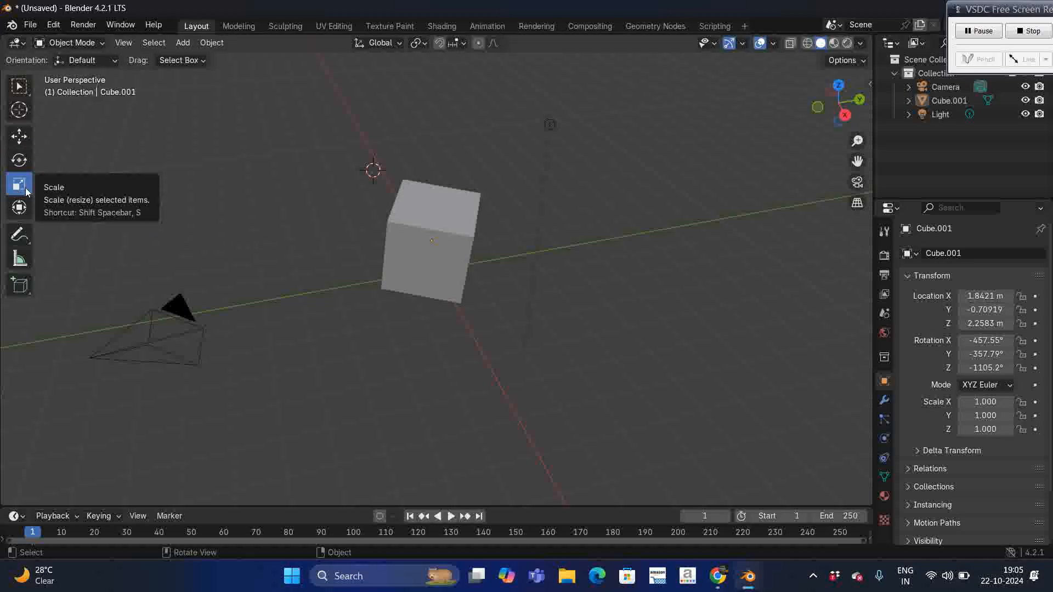
left_click(447, 262)
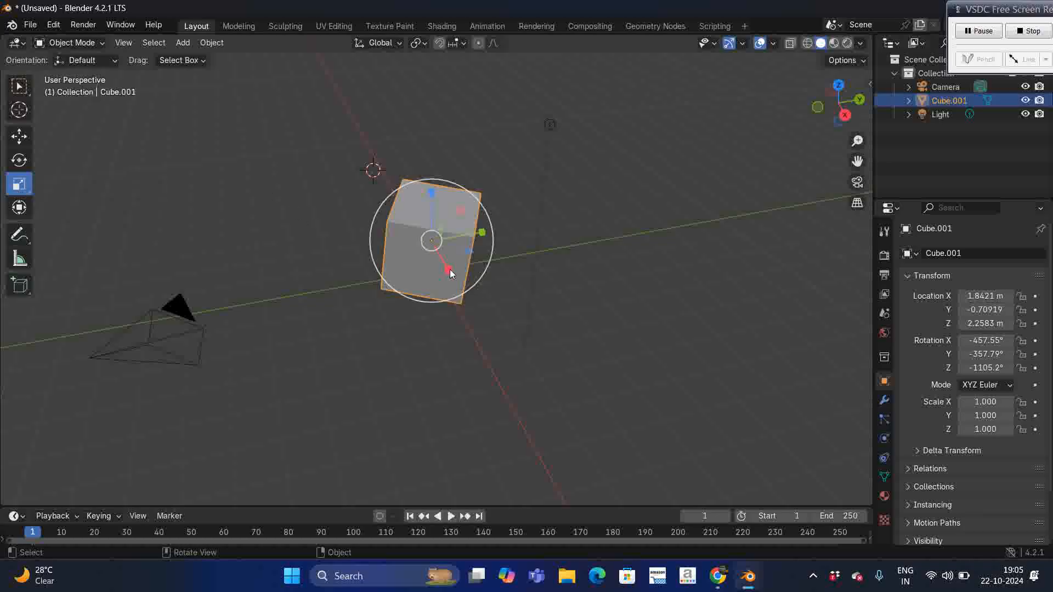
mouse_move(448, 270)
left_mouse_down()
mouse_move(483, 323)
mouse_move(442, 257)
mouse_move(496, 335)
mouse_move(446, 262)
mouse_move(484, 302)
mouse_move(446, 269)
left_mouse_up()
key("ctrl+z")
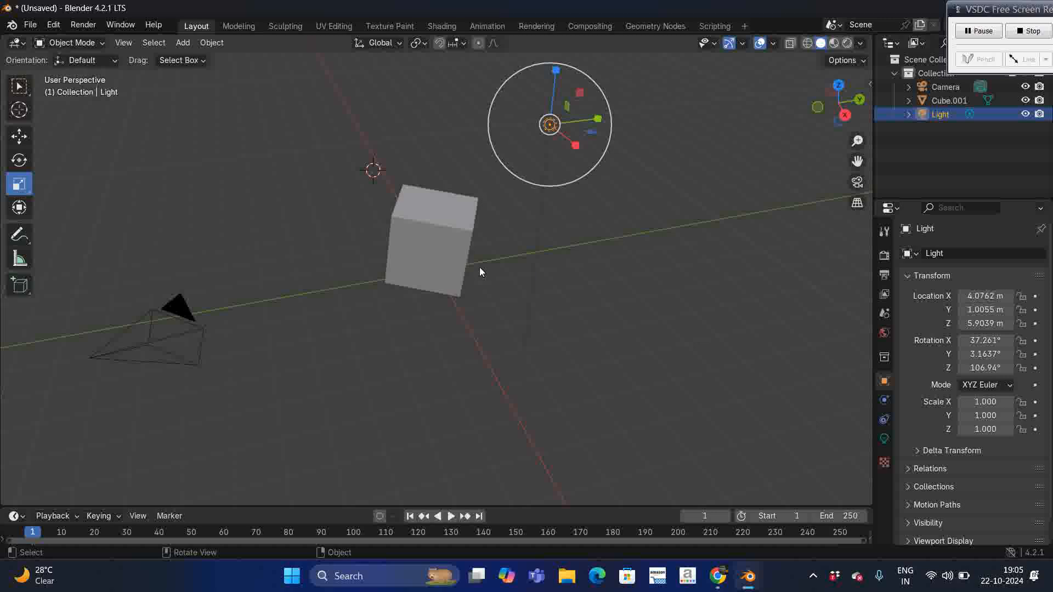
key("ctrl+shift+z")
key("Delete")
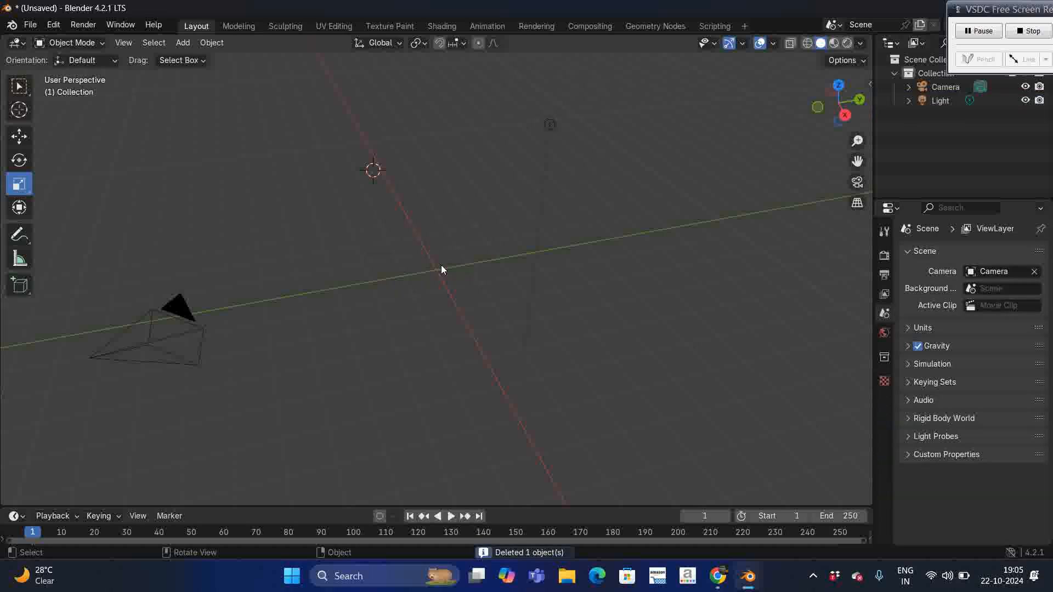
- Add a new cube mesh and resize it with the Scale handles to about X 0.726, Y 0.372, Z 0.897
key("shift+a")
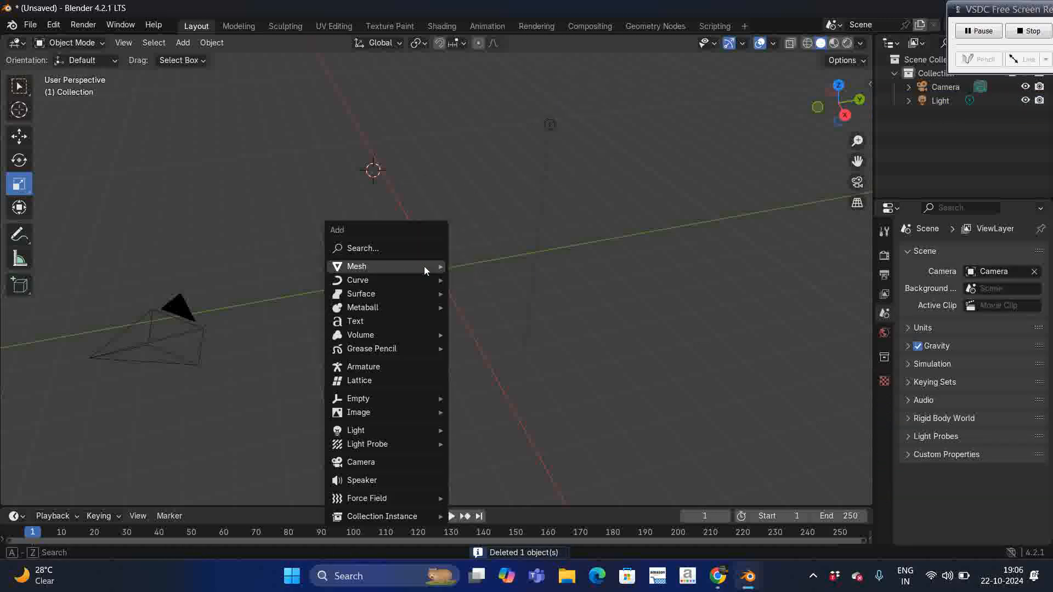
mouse_move(425, 268)
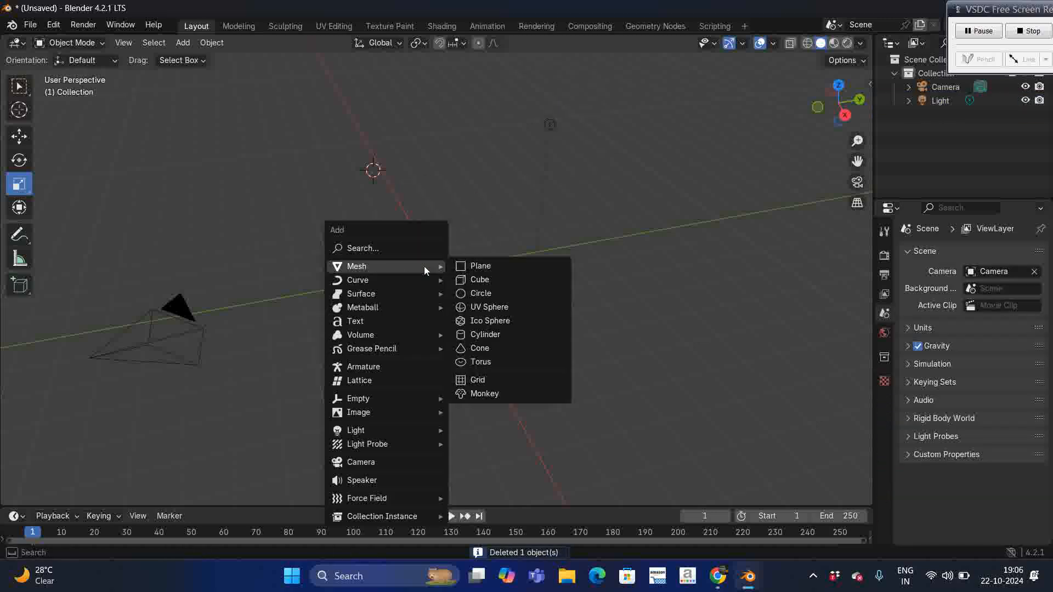
left_click(472, 283)
left_click_drag(390, 190, 371, 116)
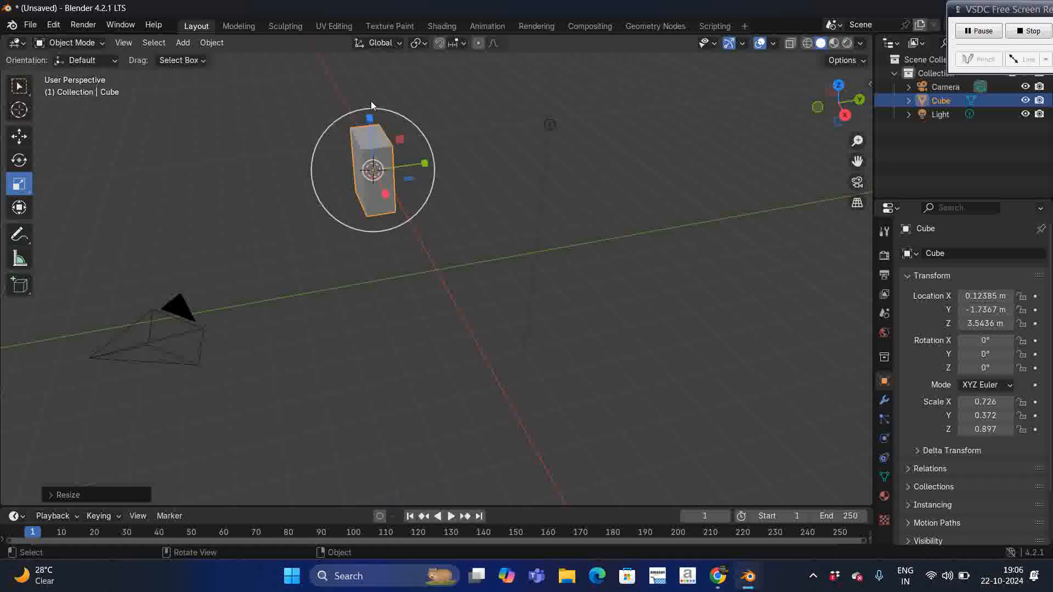
left_click(469, 203)
- Try to scale the new cube only along the global X axis
left_click(376, 178)
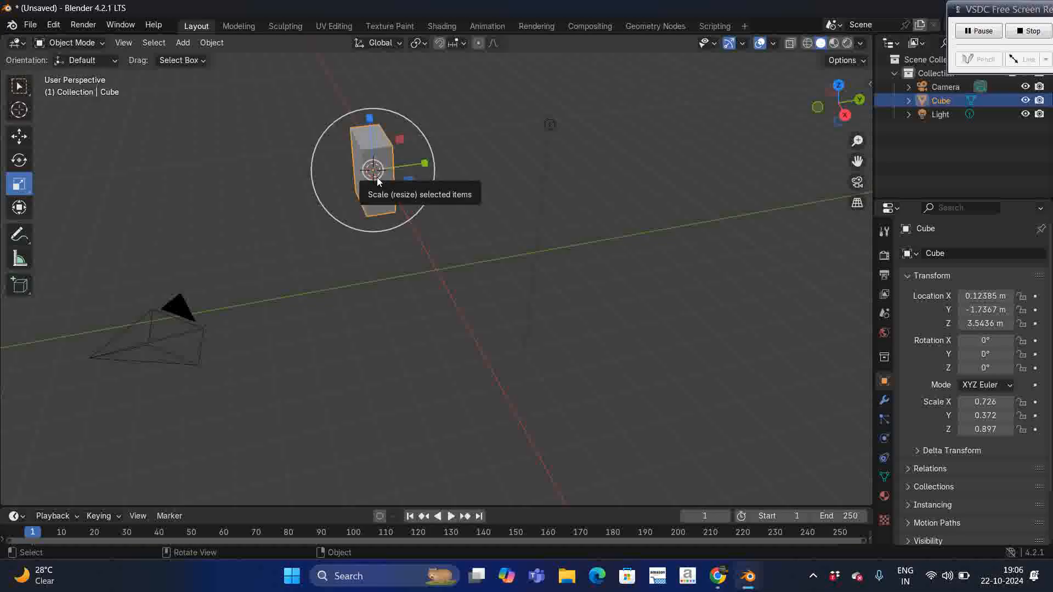
left_click_drag(377, 177, 354, 139)
key("x")
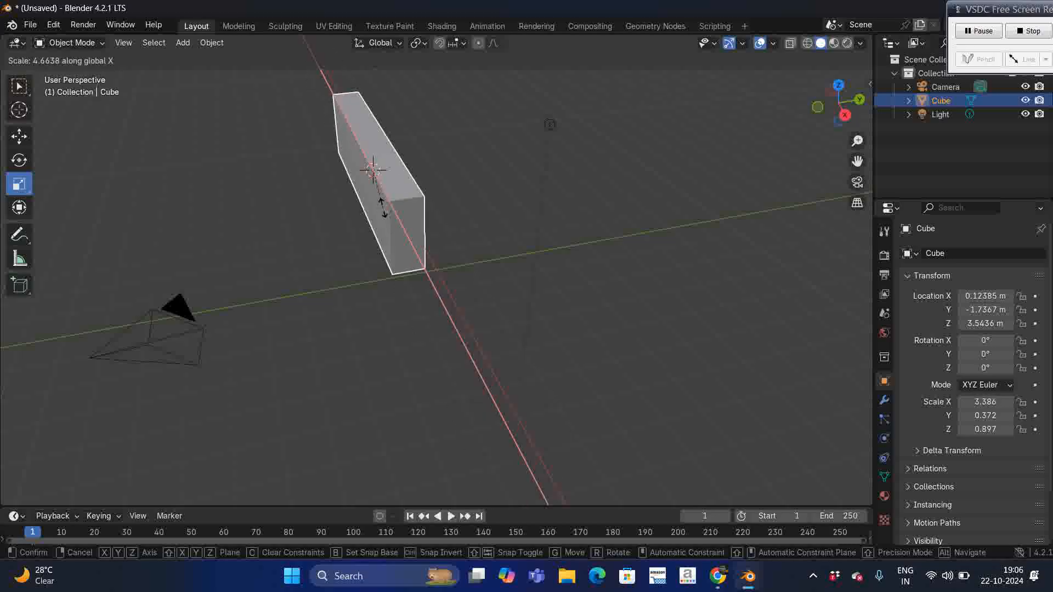
key("Escape")
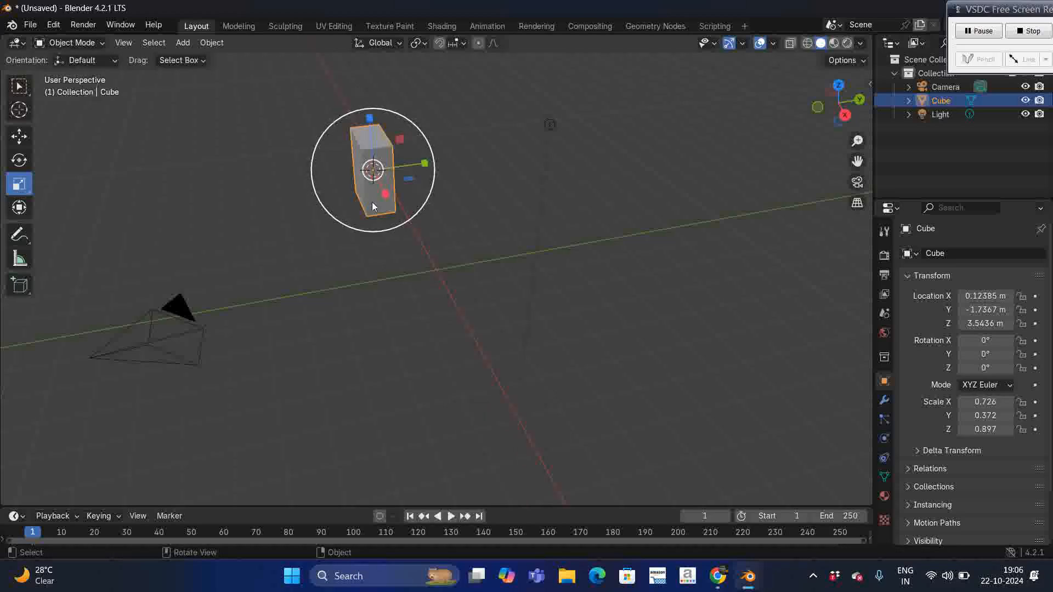
- Scale the cube only along the Y axis to about 0.717, and deselect it
left_click_drag(372, 206, 314, 185)
key("y")
left_click(472, 229)
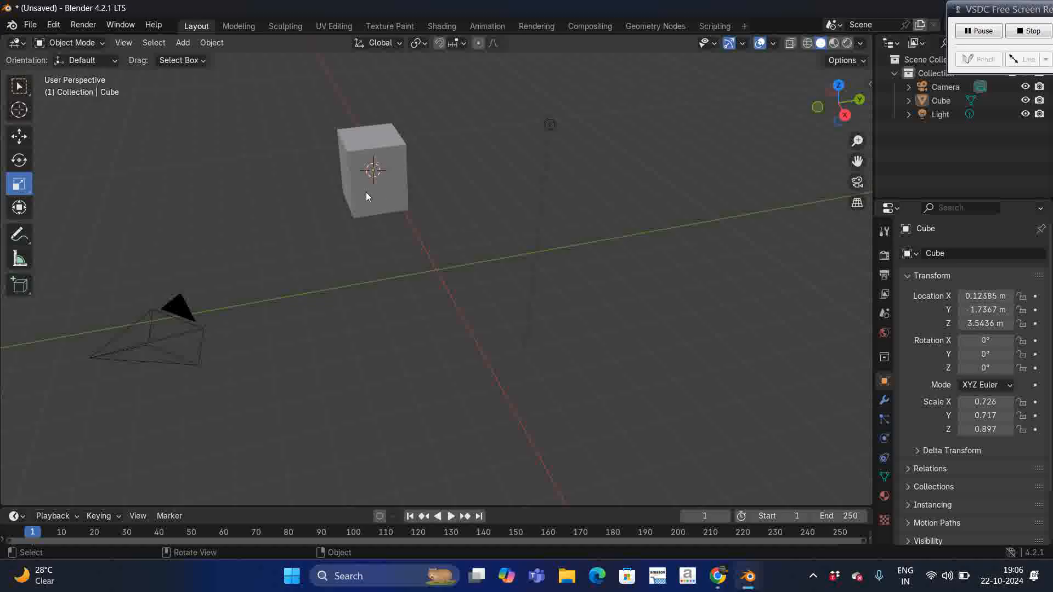
- Scale the cube only along the Z axis to about 0.961, and deselect it
left_click(365, 193)
mouse_move(366, 193)
left_mouse_down()
mouse_move(371, 182)
mouse_move(386, 258)
mouse_move(367, 78)
mouse_move(376, 194)
left_mouse_up()
key("z")
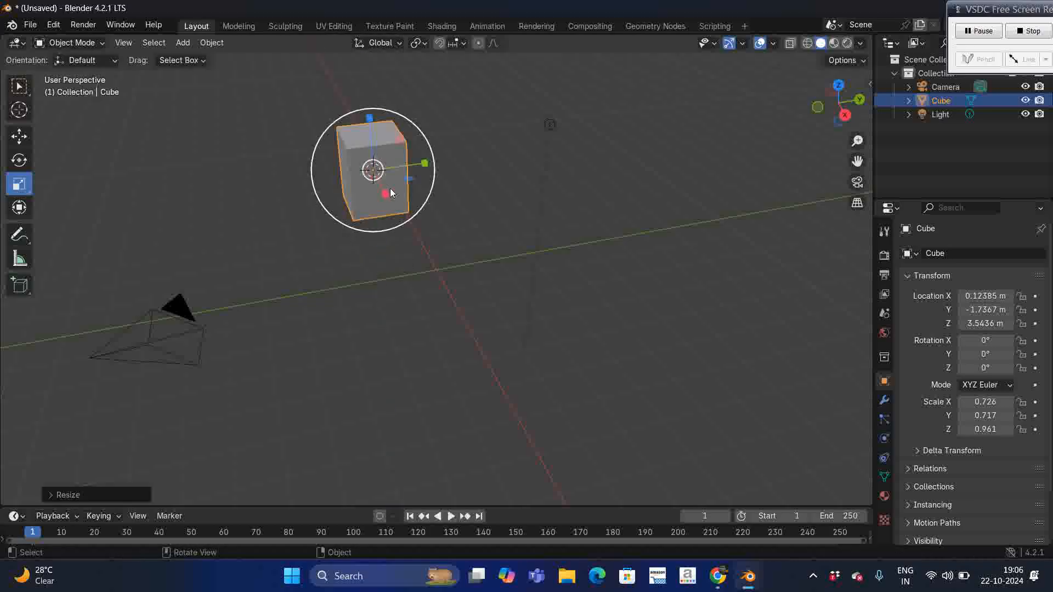
left_click(518, 238)
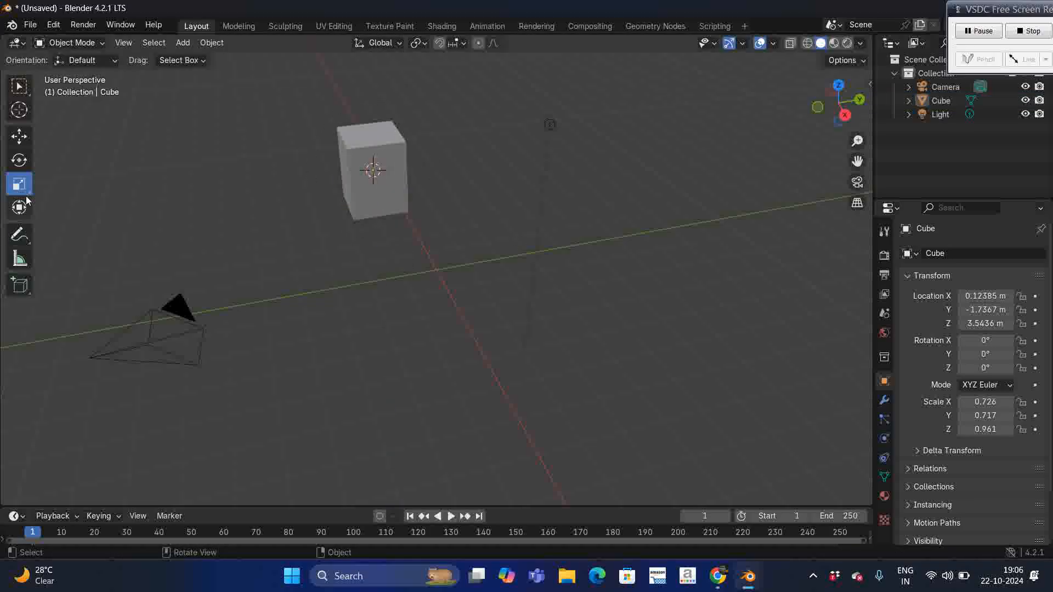
- Resize the cube with the Transform tool's scale handles to about X -1.127 and Y 1.090, and deselect it
left_click(381, 212)
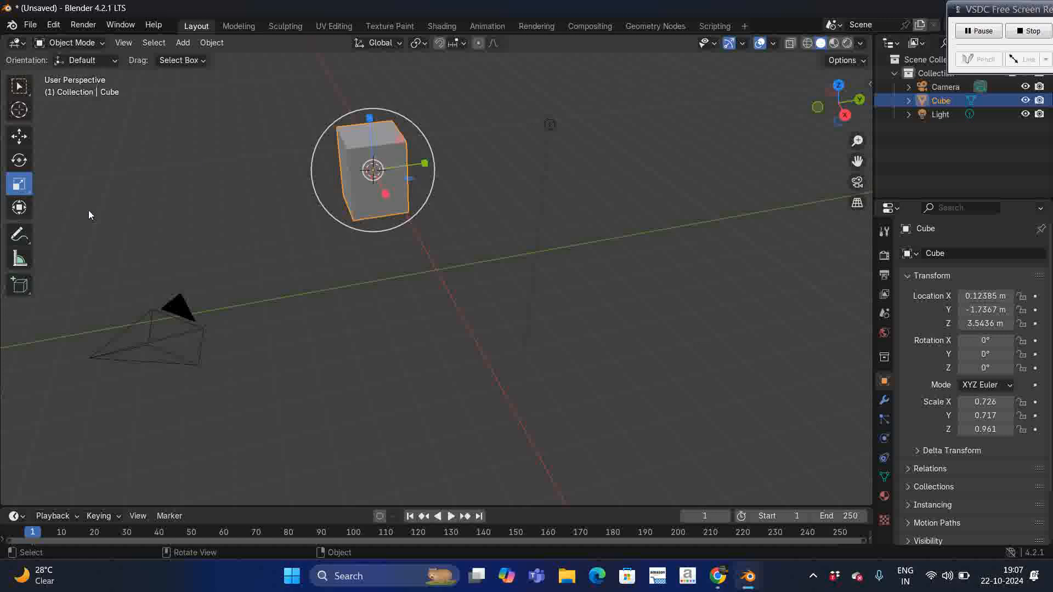
left_click(22, 210)
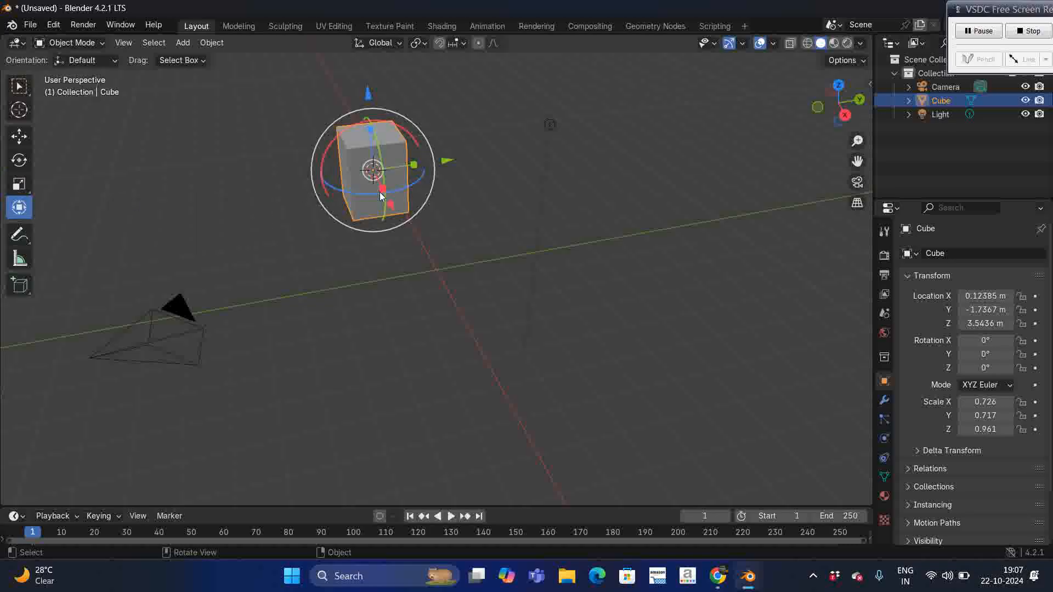
left_click_drag(383, 192, 374, 133)
mouse_move(415, 169)
left_mouse_down()
mouse_move(568, 143)
mouse_move(397, 165)
mouse_move(434, 160)
left_mouse_up()
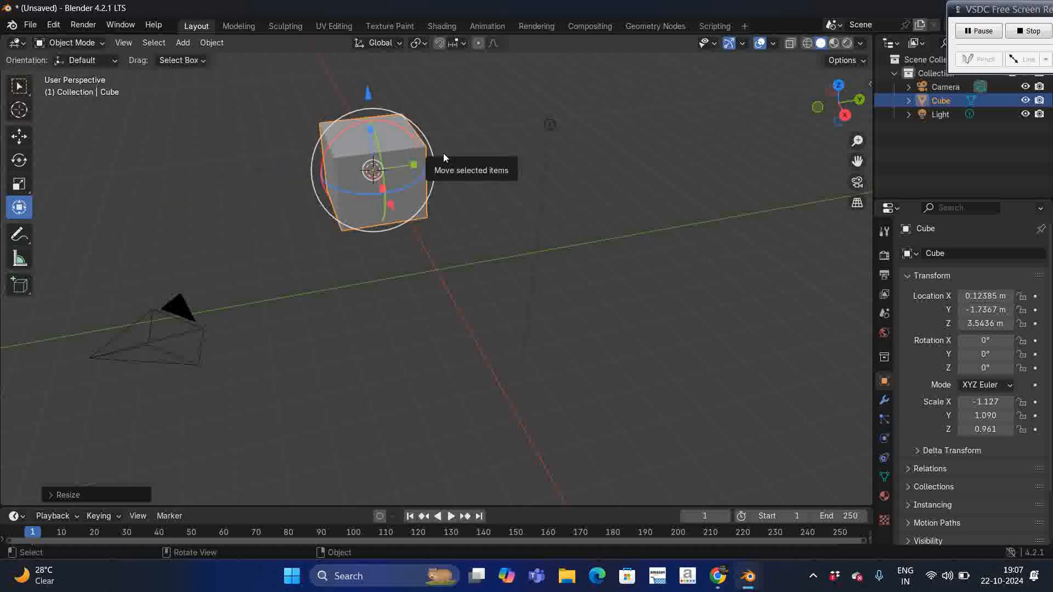
left_click(420, 256)
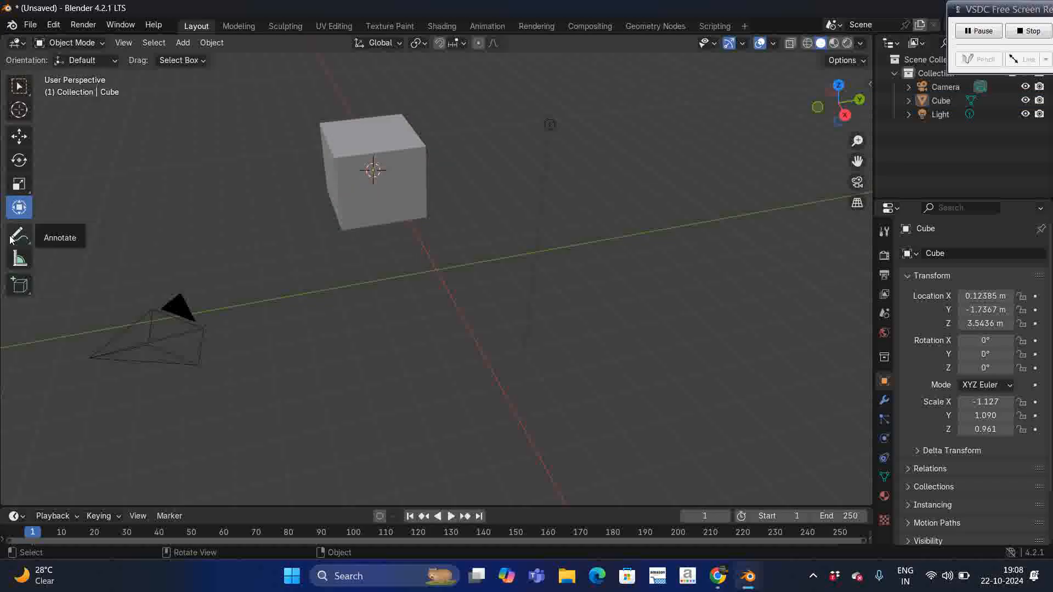
- Hide the viewport toolbar and show it again, toggling the cube's selection in between
left_click(370, 195)
key("t")
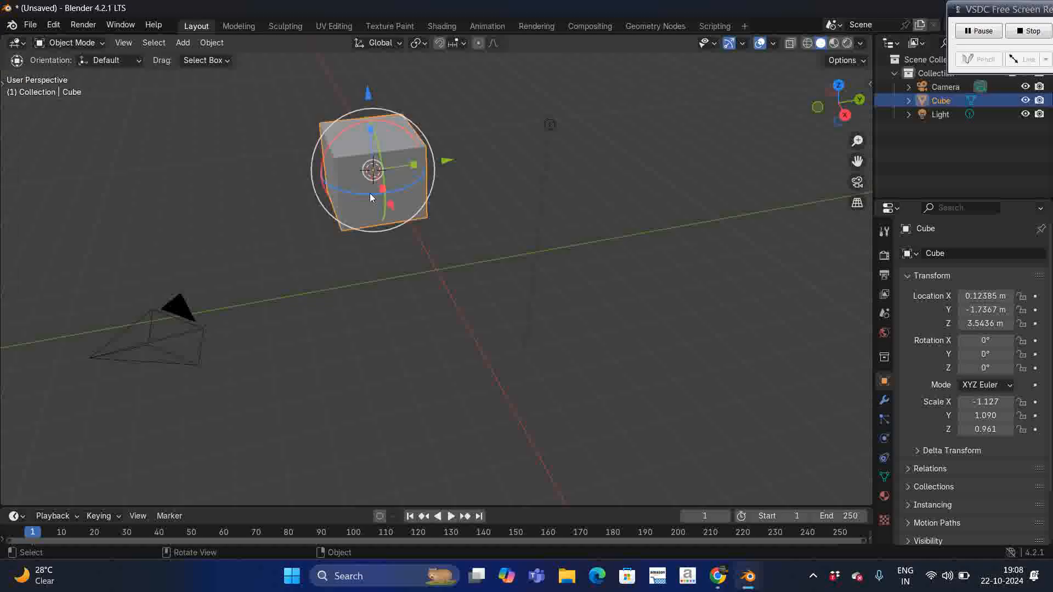
left_click(488, 198)
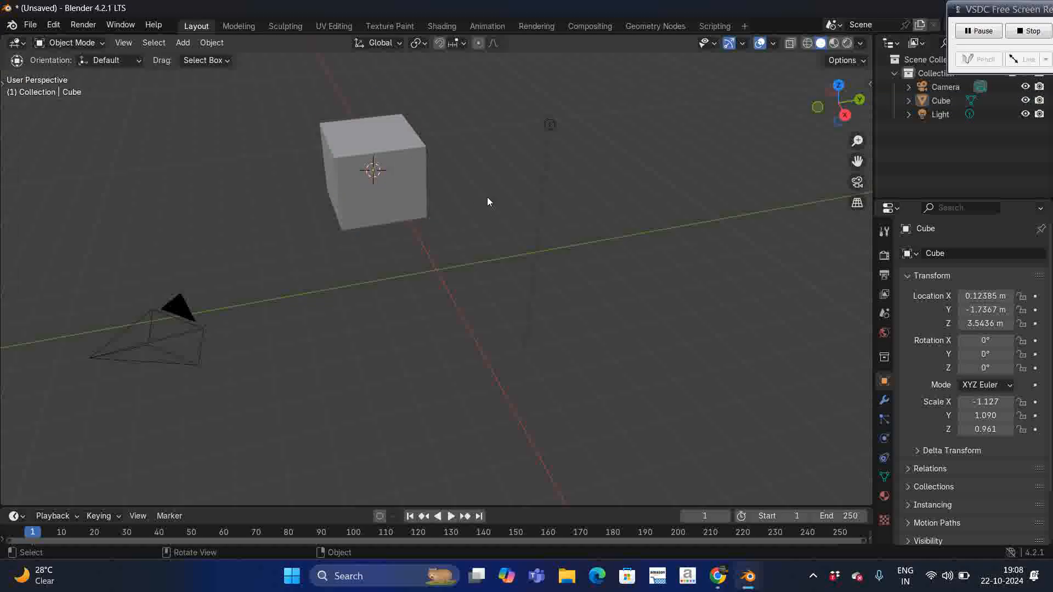
left_click(404, 193)
key("t")
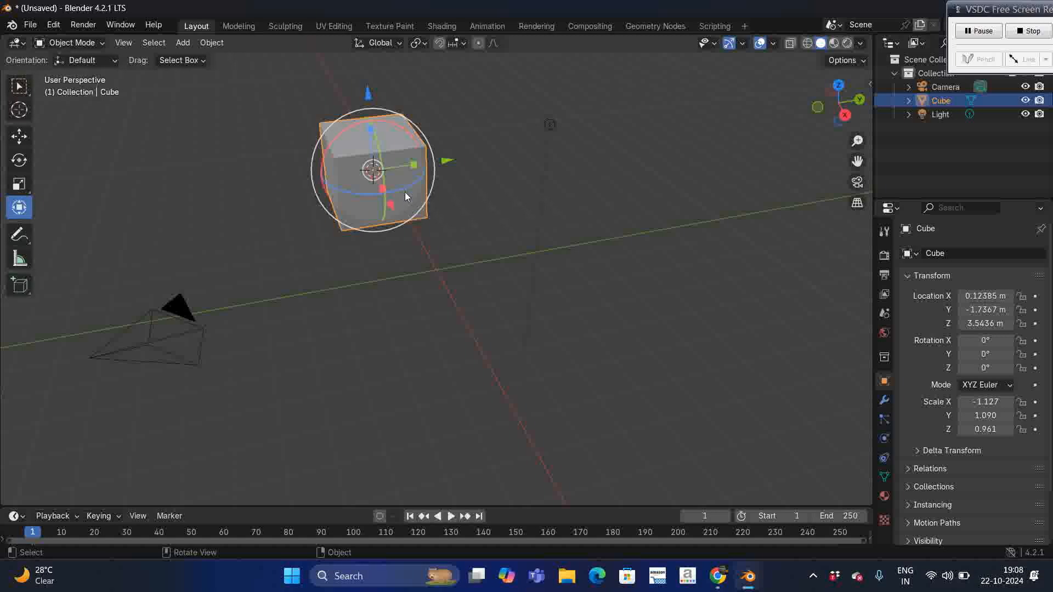
key("x")
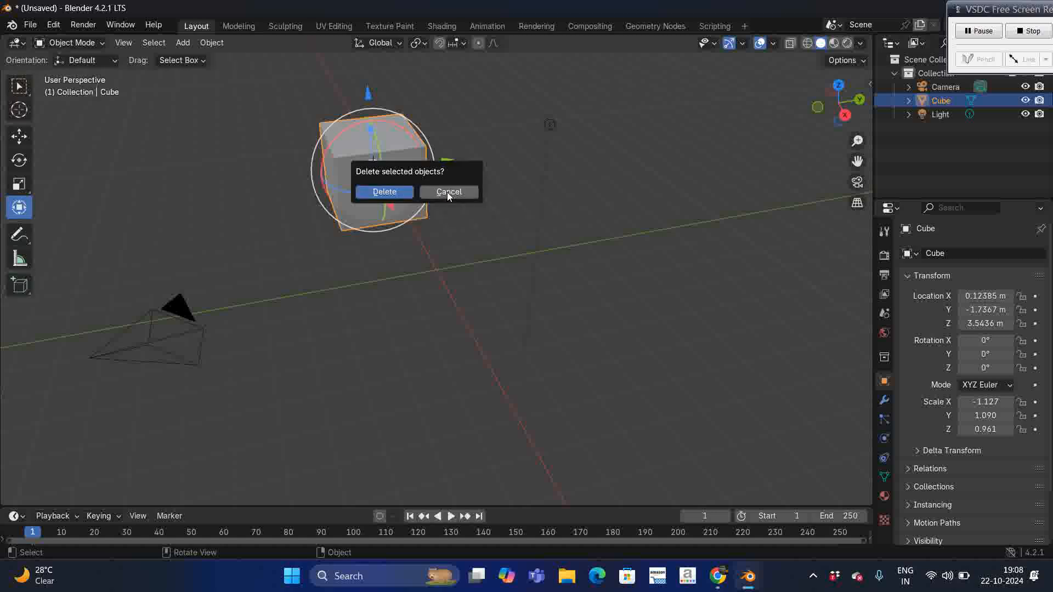
left_click(462, 192)
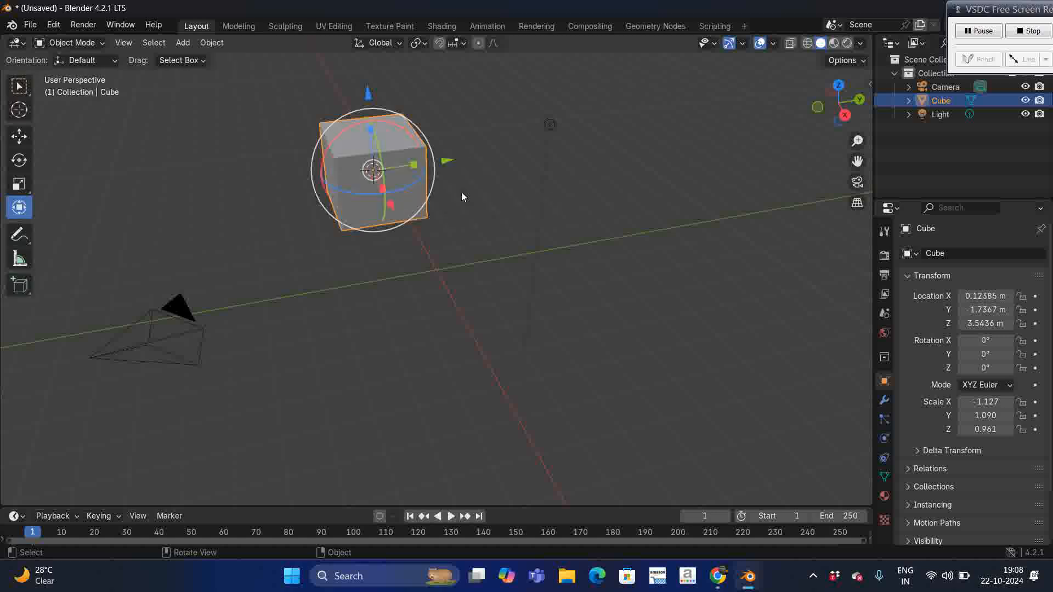
left_click(553, 209)
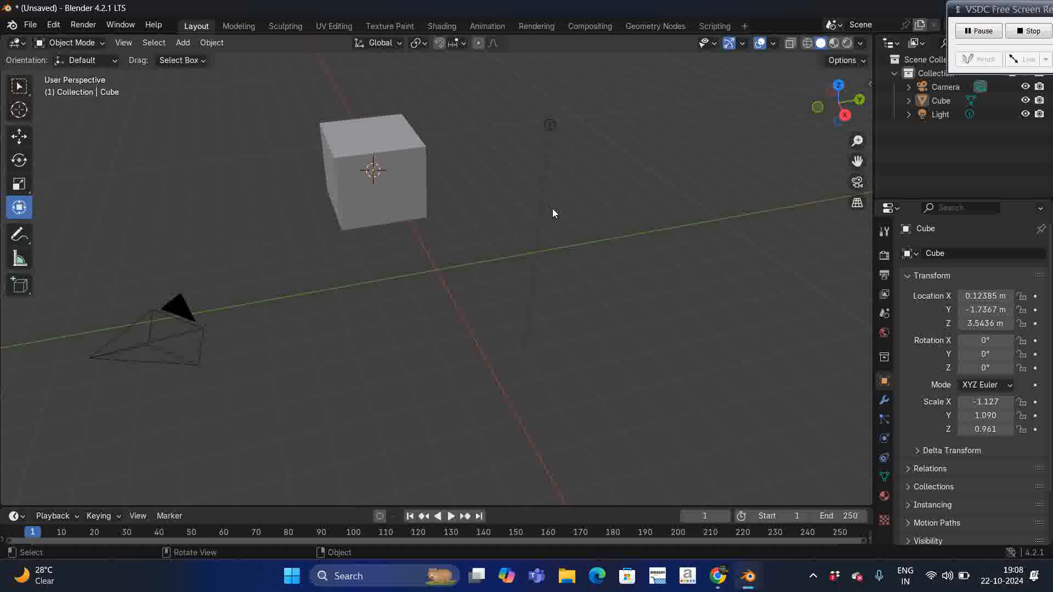
- Move the cube along the X axis to about 5.75 m using the Transform tool, and deselect it
key("t")
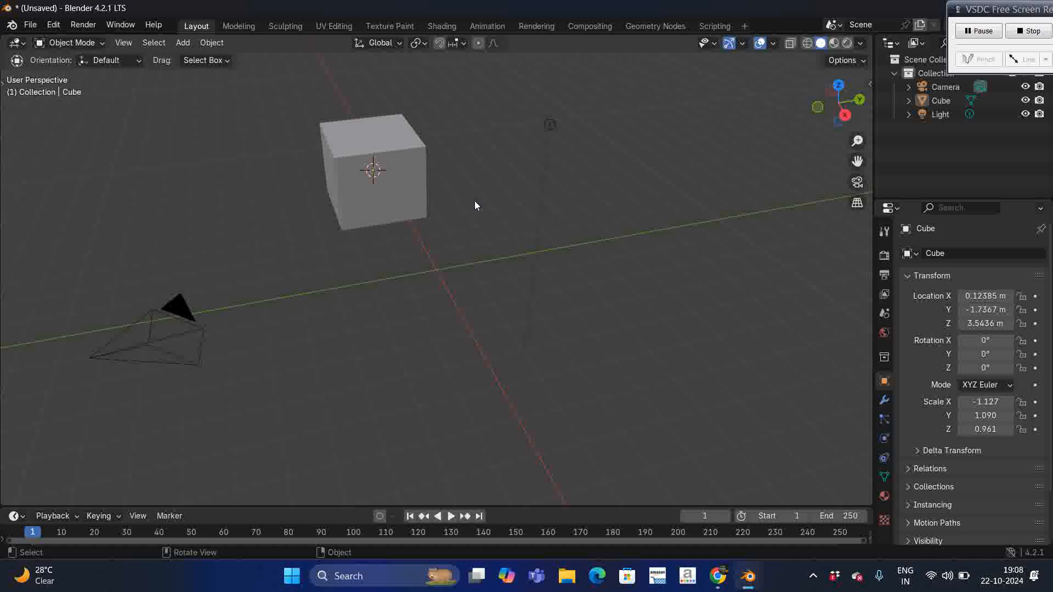
left_click(353, 216)
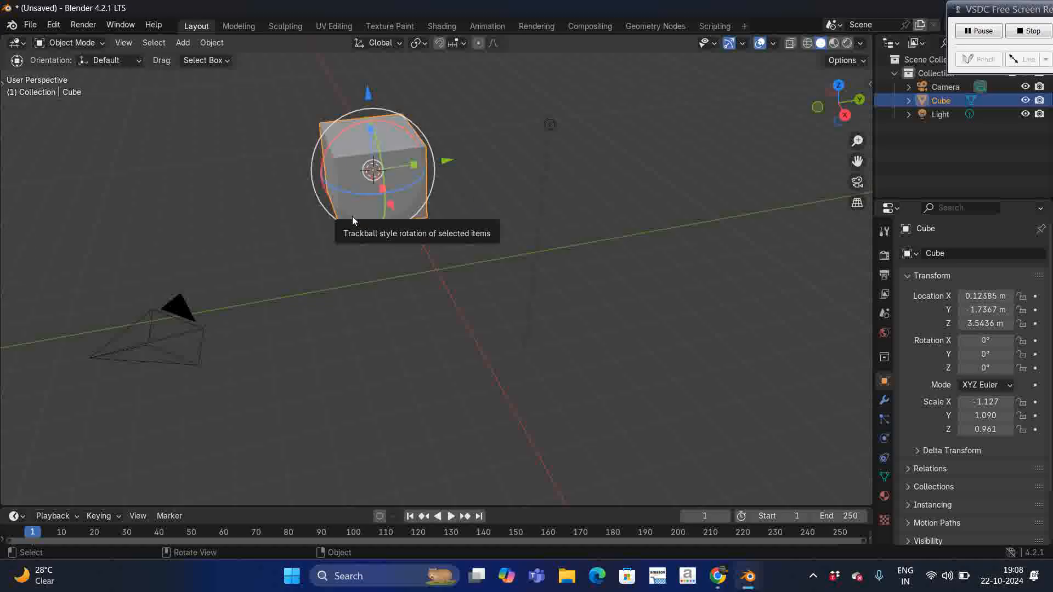
key("t")
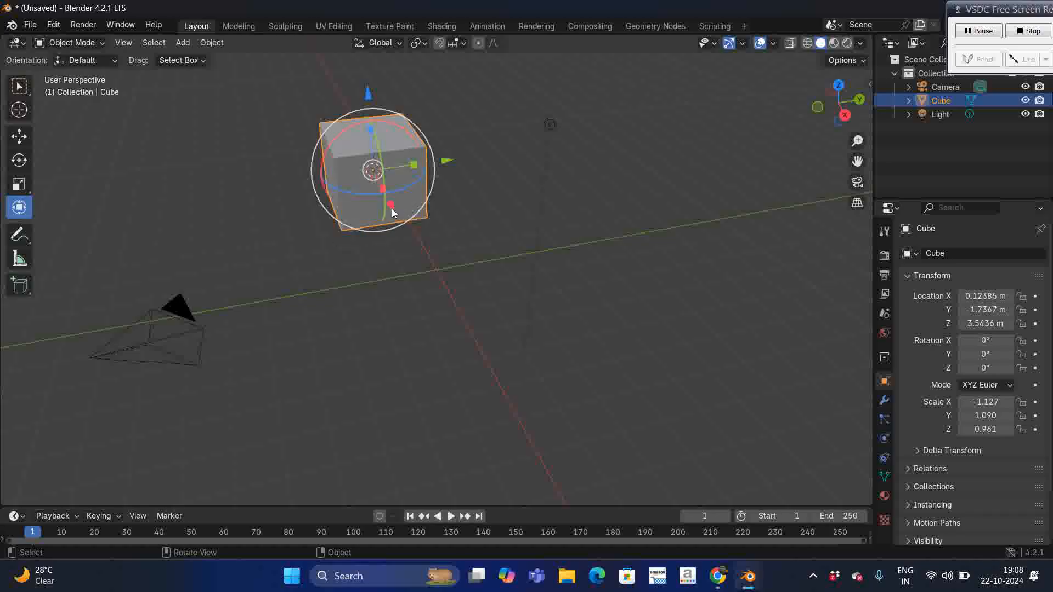
left_click_drag(392, 208, 456, 347)
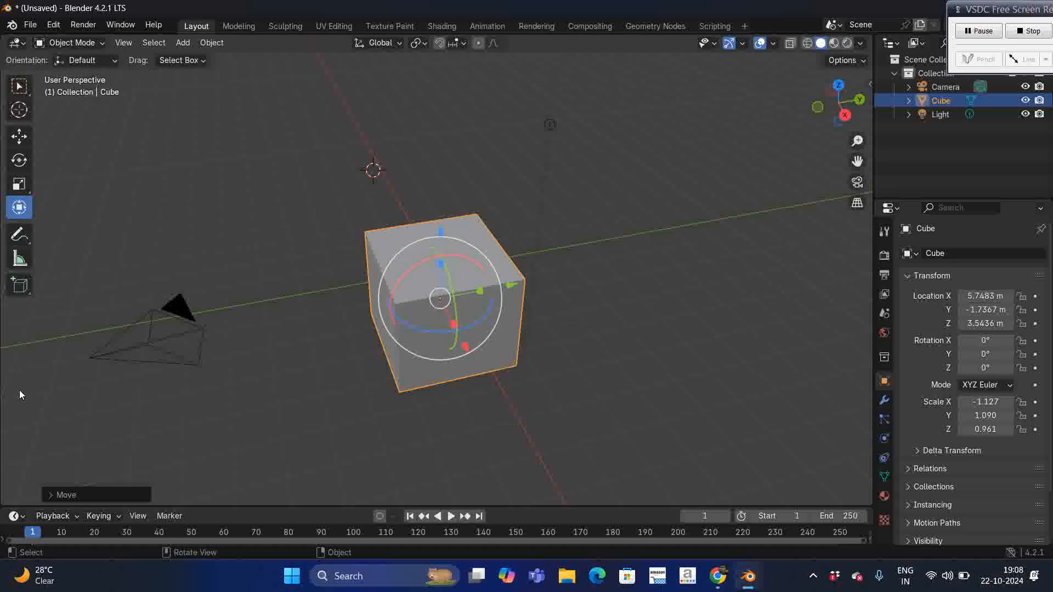
left_click(244, 237)
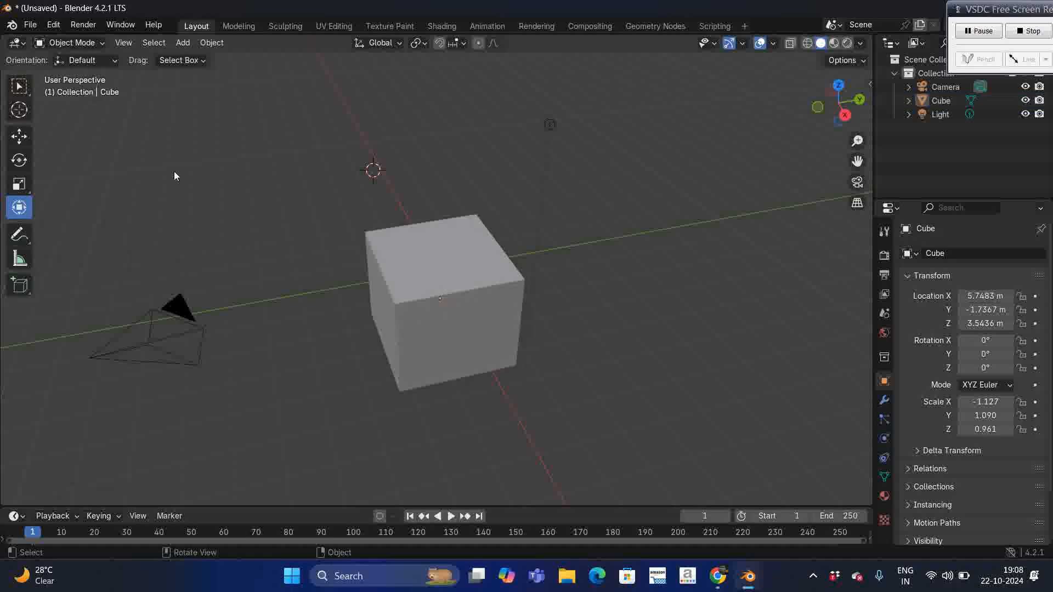
left_click_drag(196, 164, 246, 202)
- Draw freehand blue annotation strokes beside the camera, near the 3D cursor and near the light with the Annotate tool
left_click(18, 240)
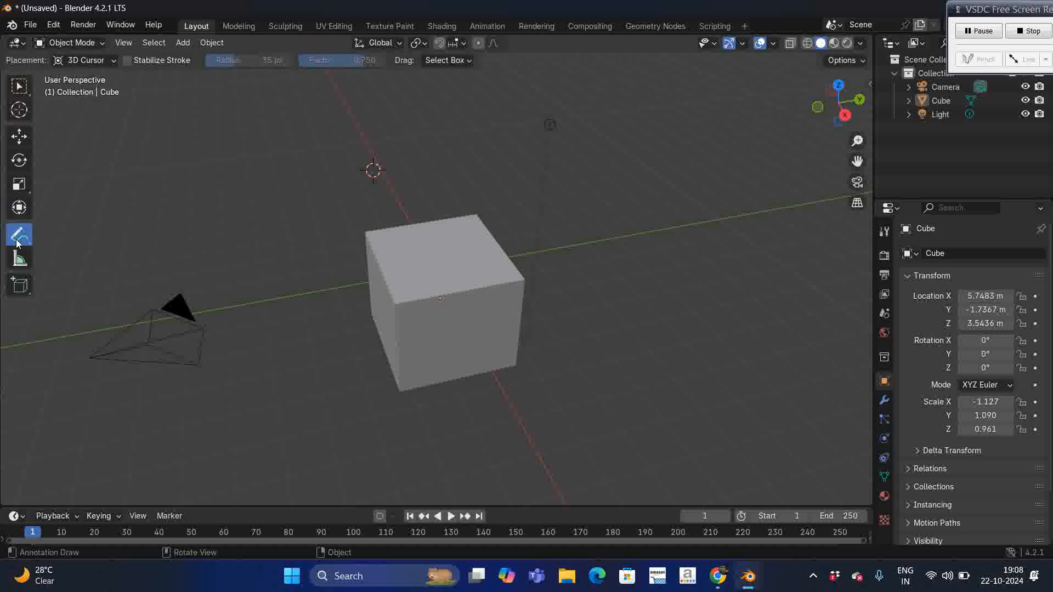
mouse_move(213, 246)
left_mouse_down()
mouse_move(245, 227)
mouse_move(283, 287)
left_mouse_up()
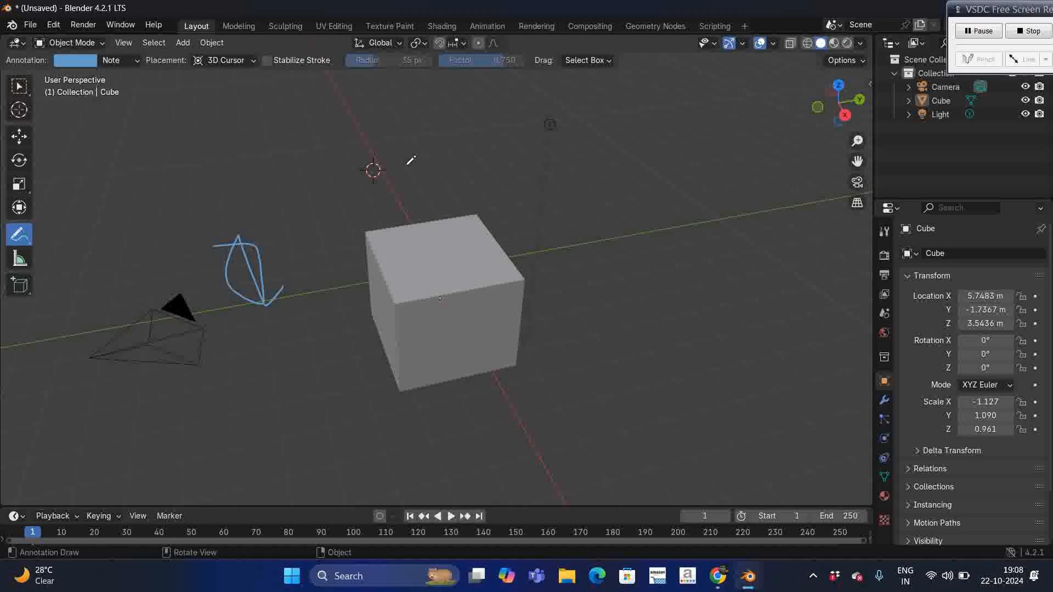
left_click_drag(405, 163, 402, 175)
left_click_drag(494, 105, 505, 120)
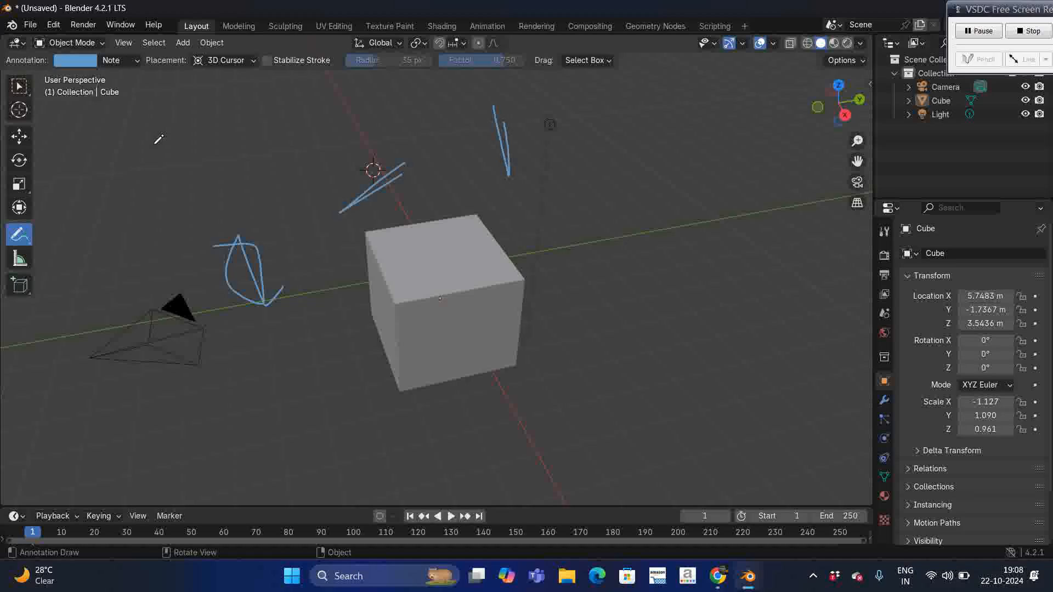
- Measure two adjacent edges of the cube's top face with the Measure tool
left_click(24, 267)
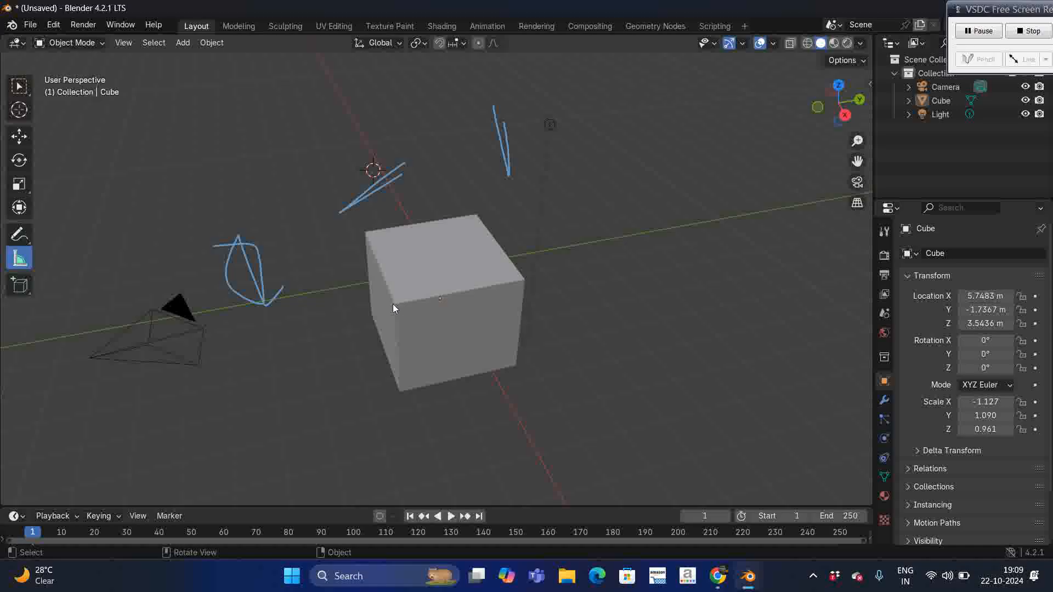
left_click_drag(396, 304, 524, 279)
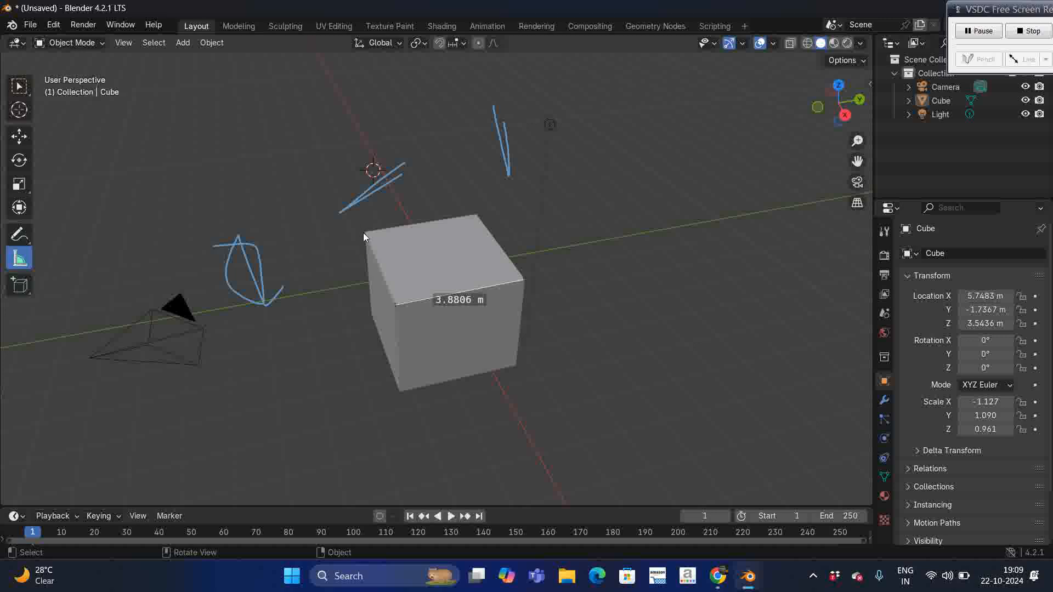
left_click_drag(366, 233, 396, 305)
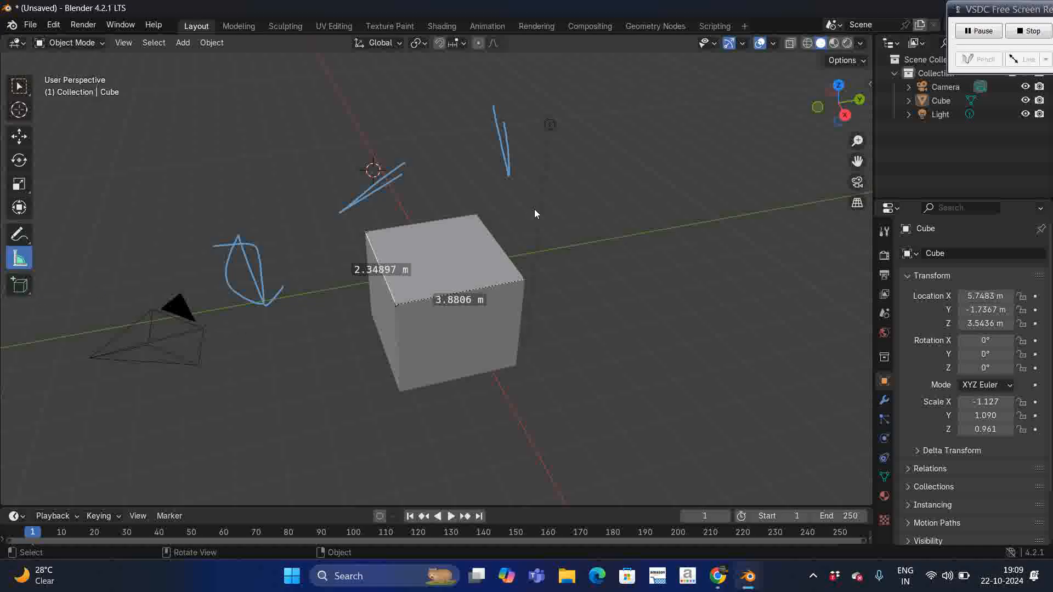
- Undo the edge measurements and the freehand annotation strokes
key("ctrl+z")
key("ctrl+z")
key("ctrl+z")
key("ctrl+z")
key("ctrl+z")
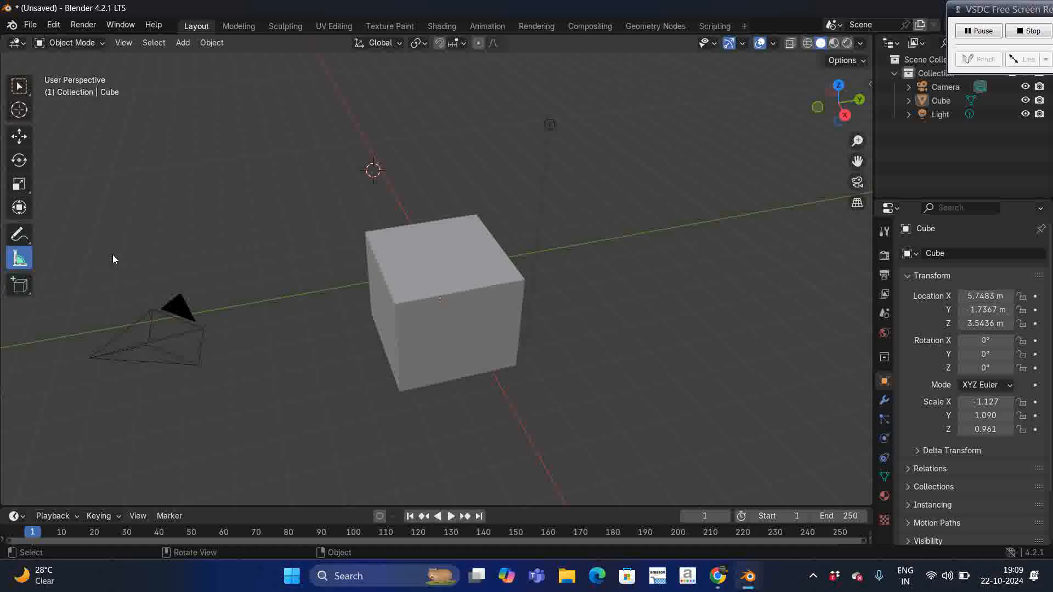
- Draw two small boxes with Add Cube, centred at about X -1.09, Y 5.87, Z 3.95 m and X 5.77, Y 5.13, Z 3.90 m
left_click(18, 288)
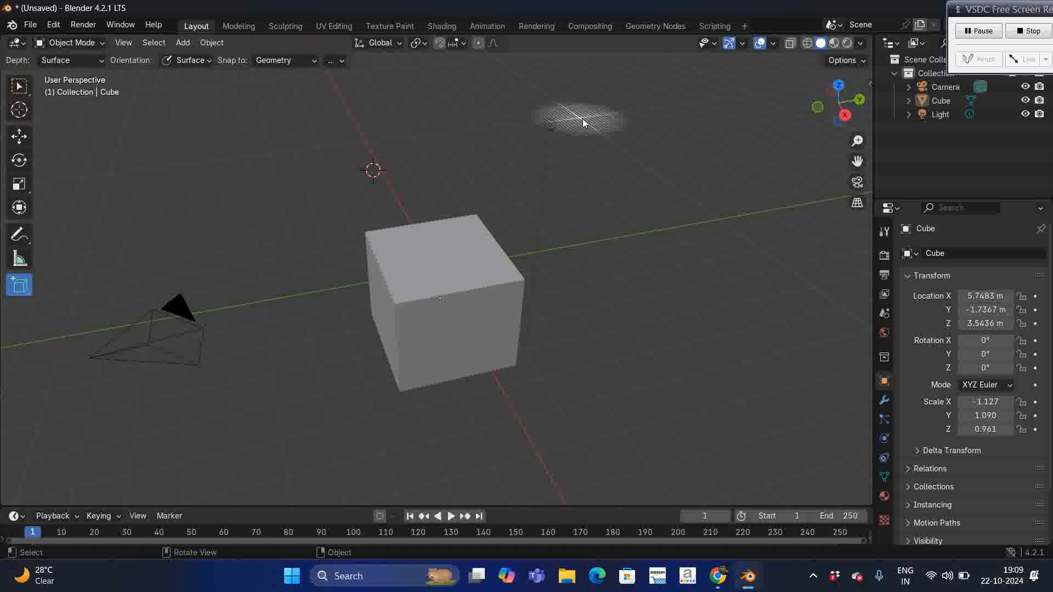
left_click_drag(582, 118, 607, 120)
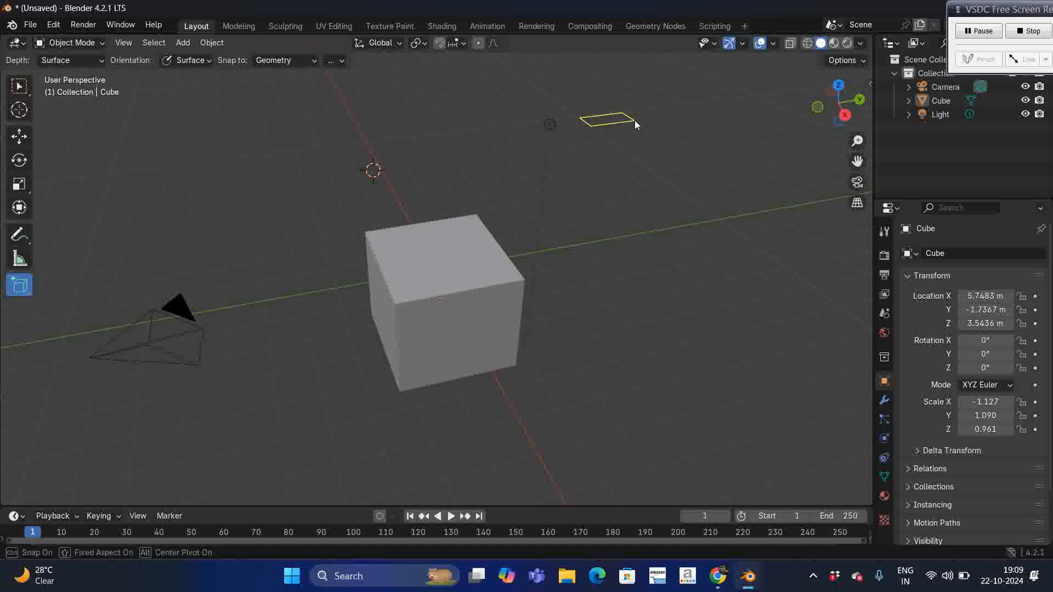
left_click_drag(635, 122, 645, 125)
left_click_drag(644, 123, 644, 123)
left_click(639, 97)
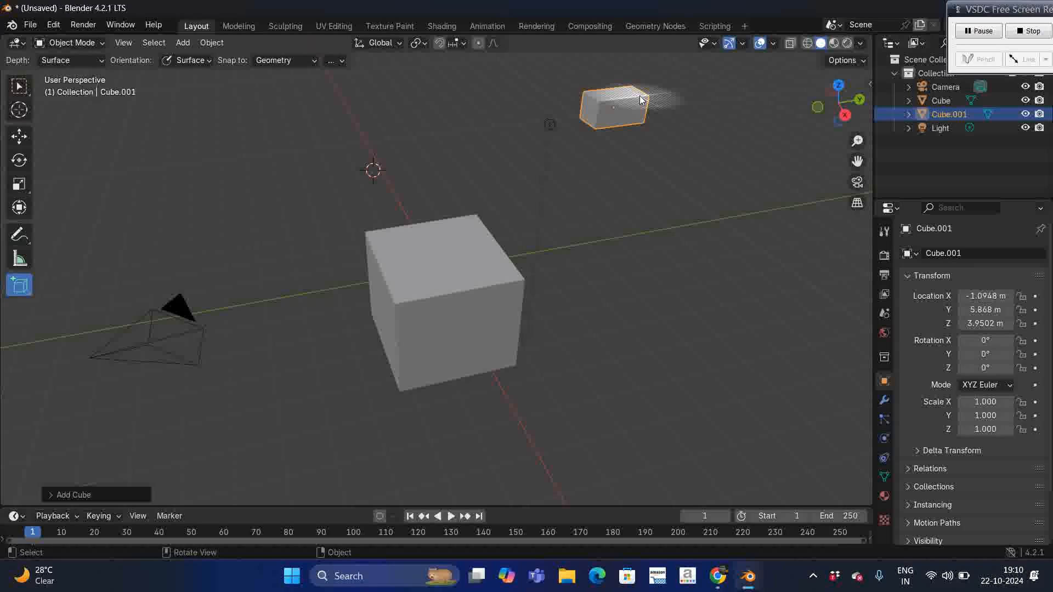
left_click_drag(714, 237, 792, 239)
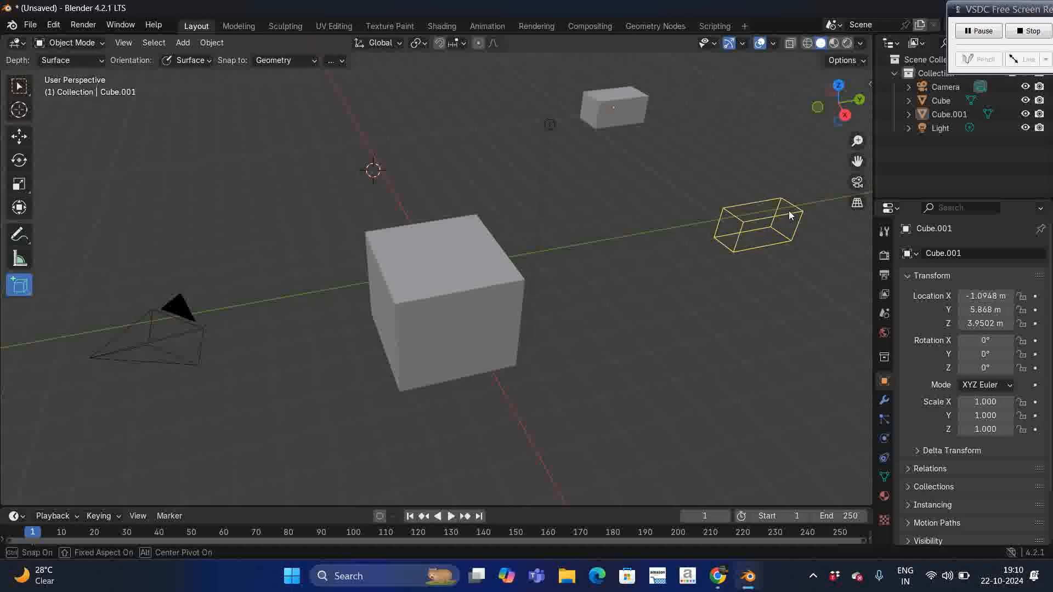
left_click(790, 215)
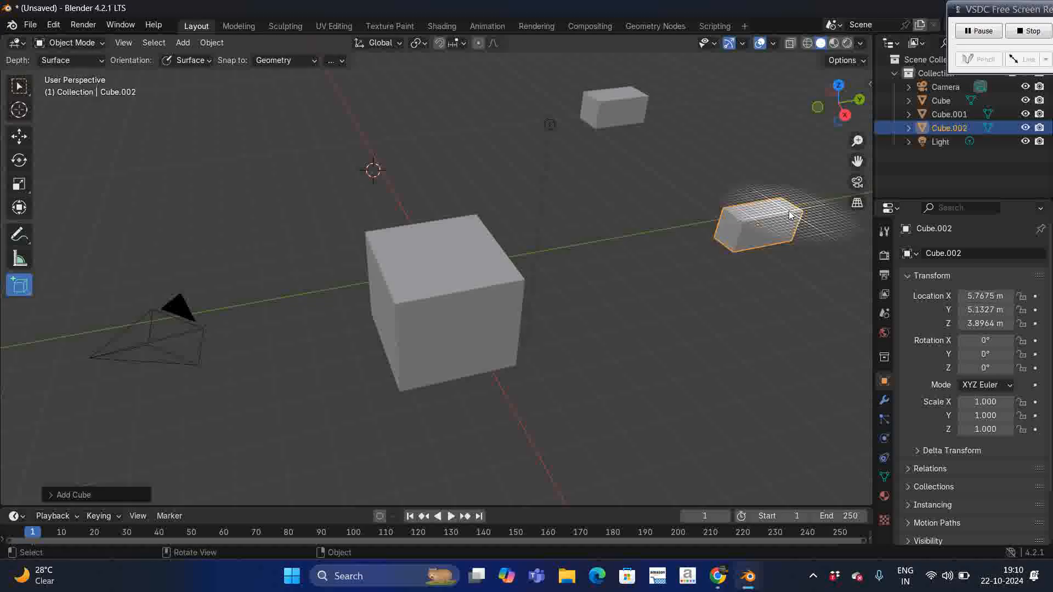